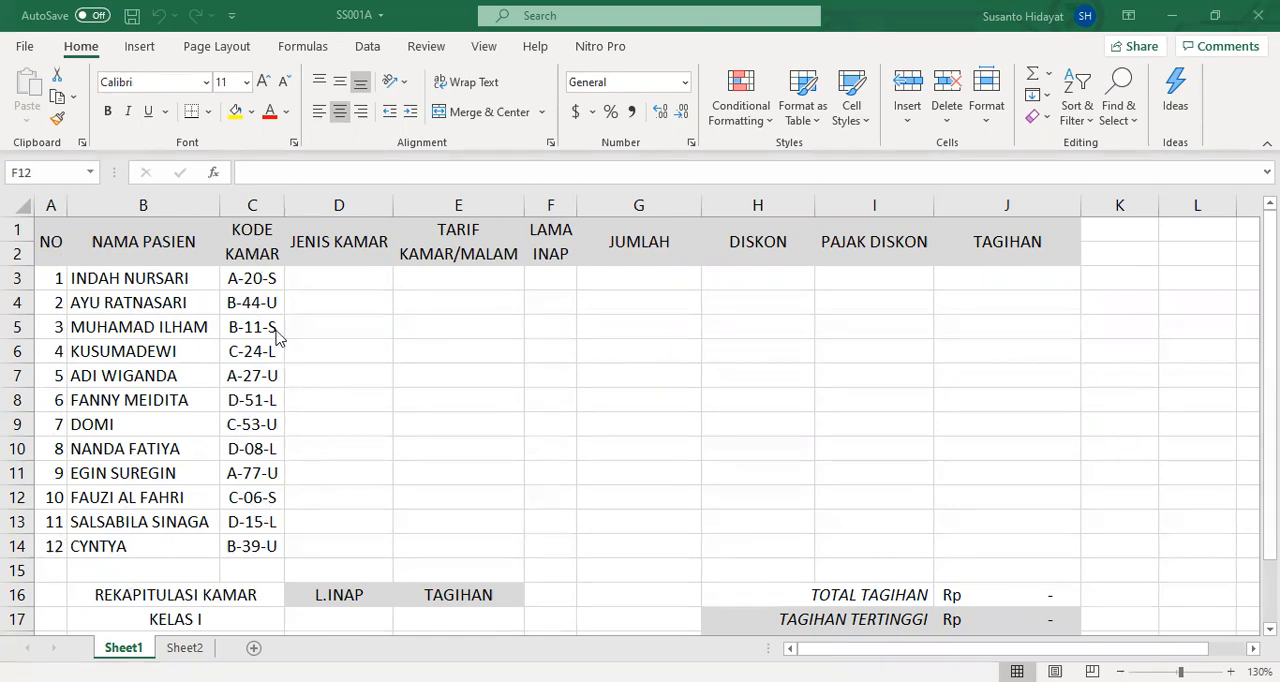
- Go to the HARGA named range from Sheet1 and auto-fit the widths of its price columns I and J
click(250, 282)
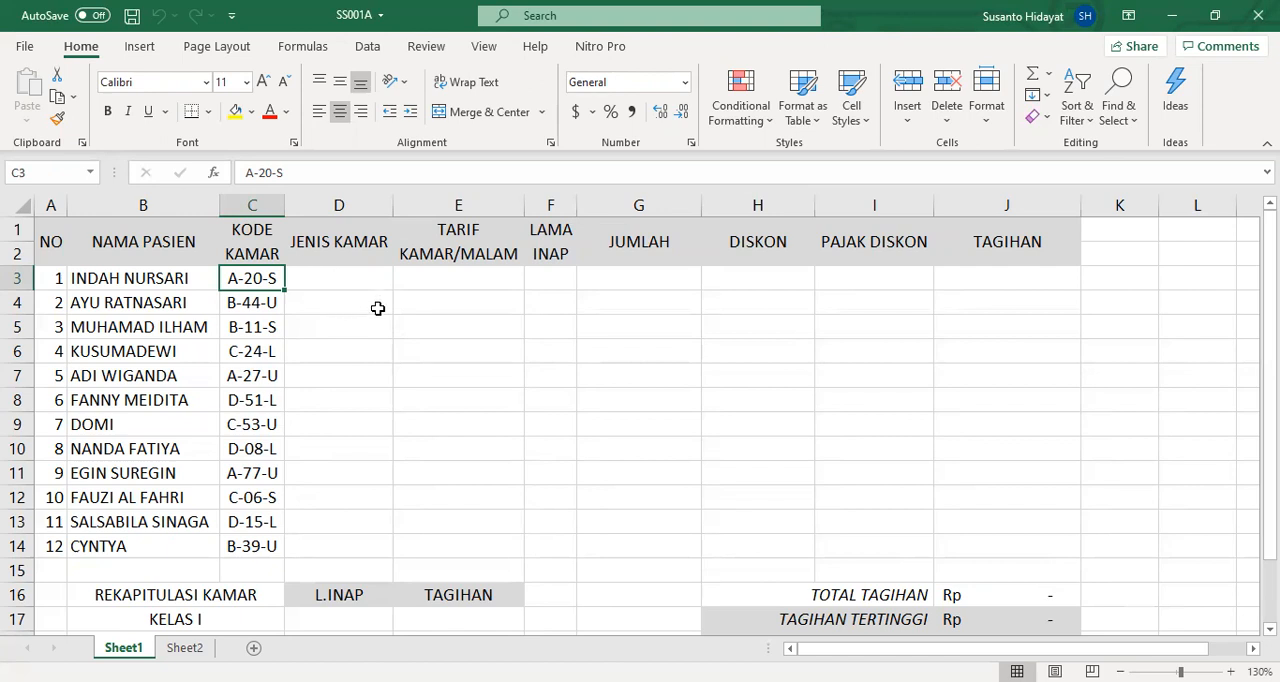
click(331, 276)
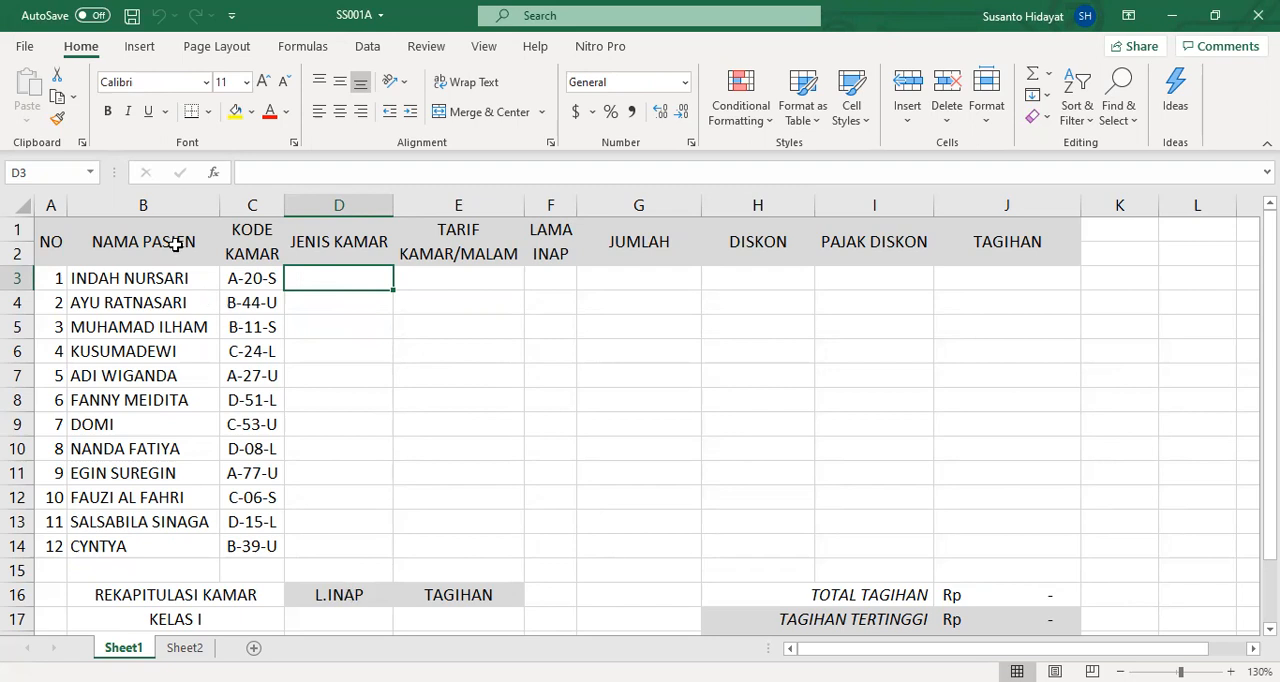
click(91, 173)
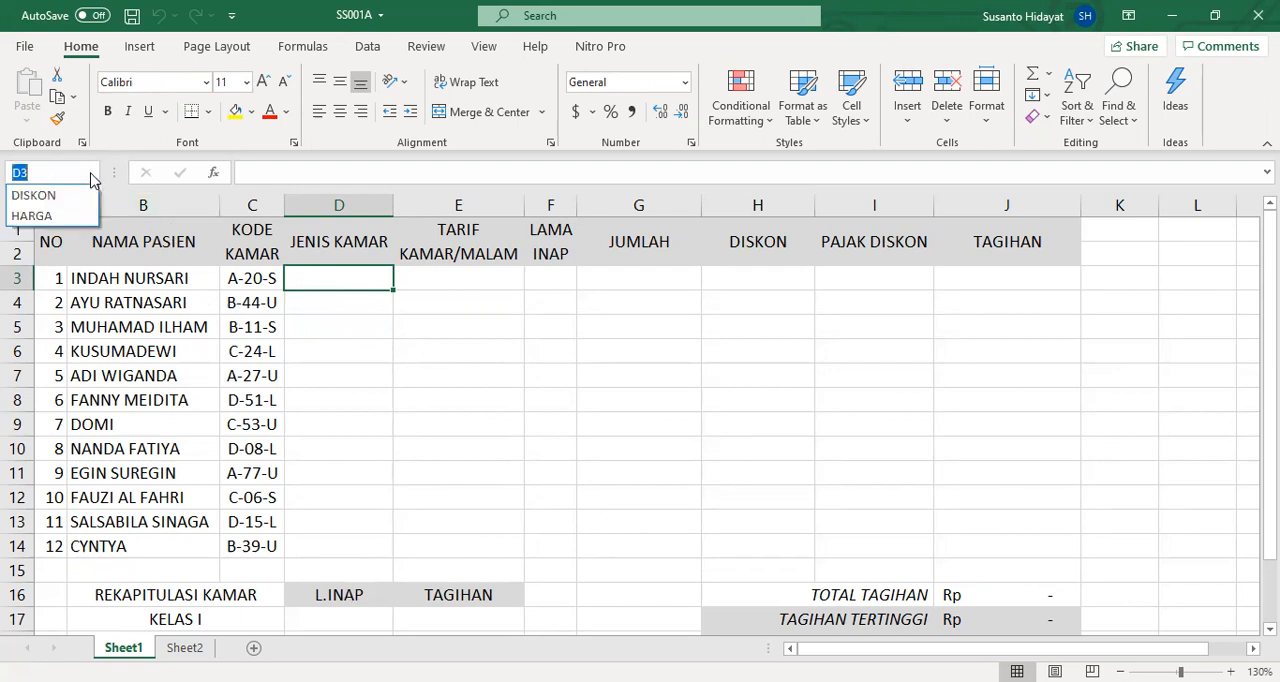
click(70, 220)
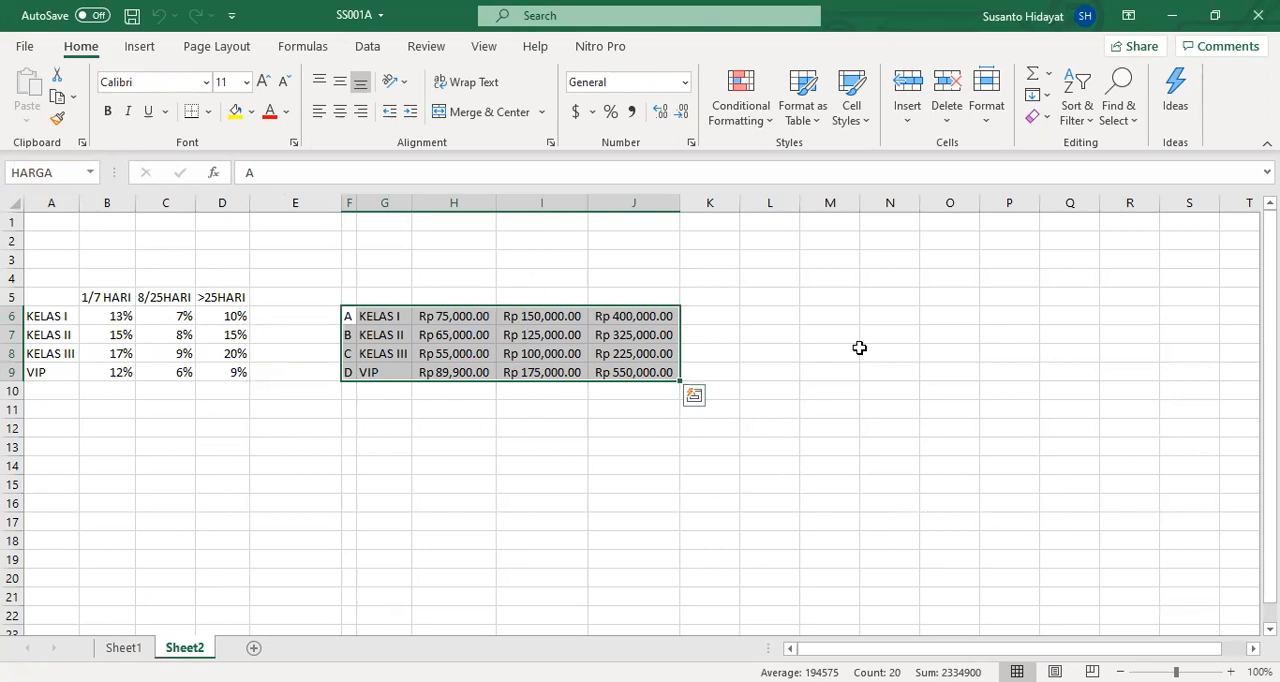
click(1231, 672)
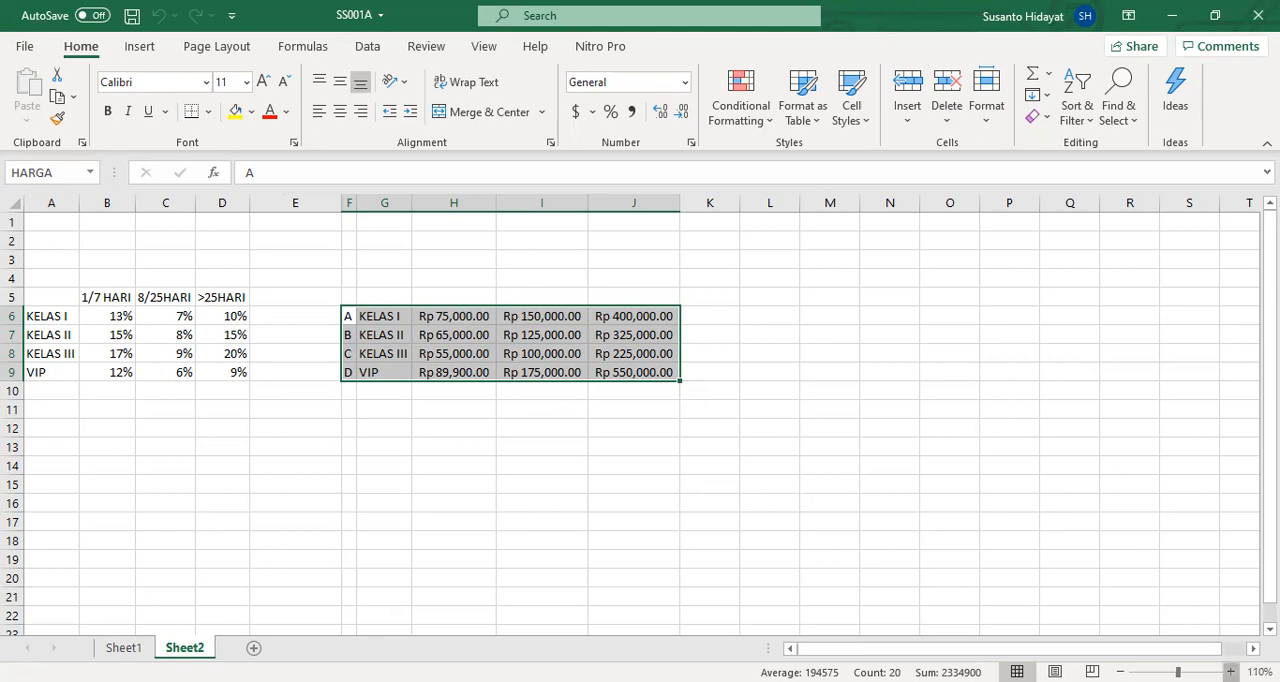
click(1231, 672)
click(1231, 672)
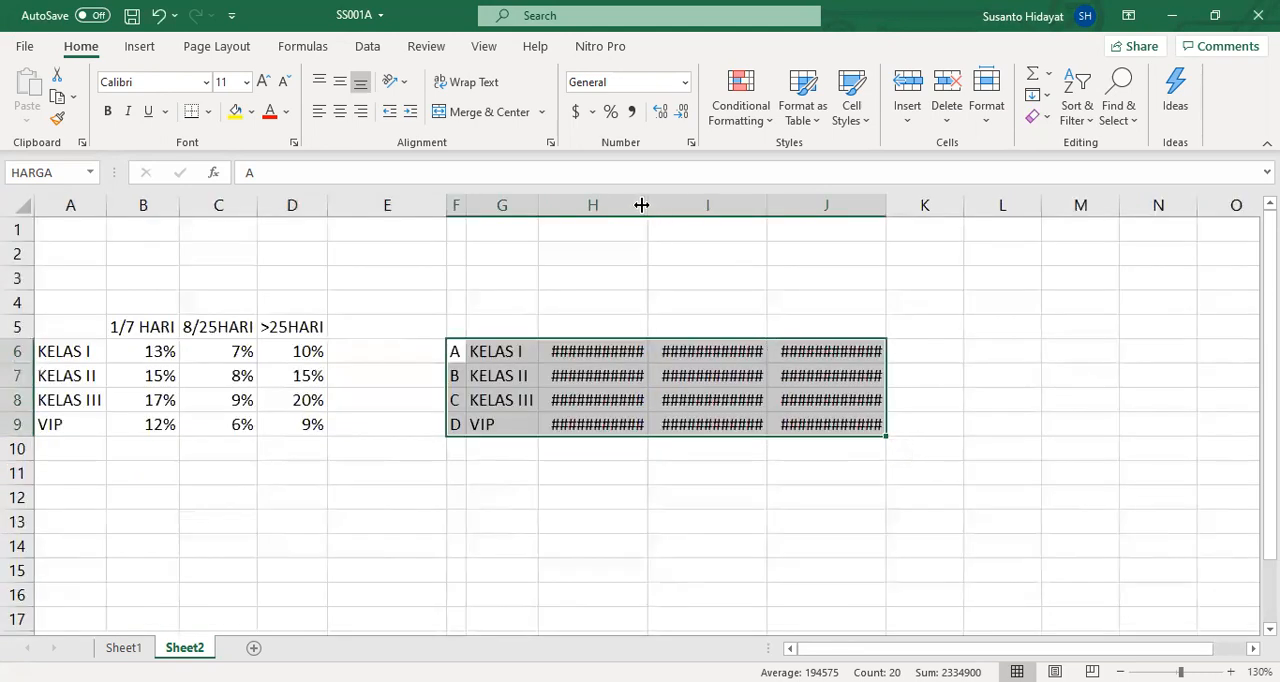
double_click(771, 205)
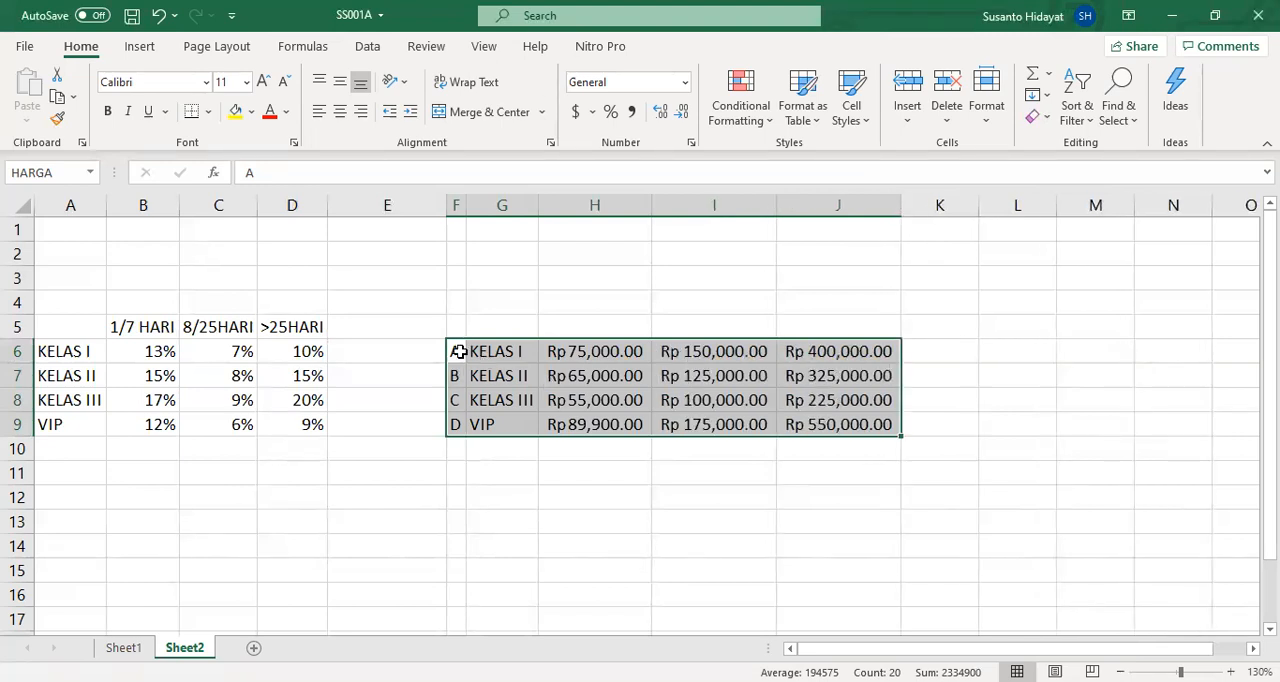
- Format the room code letters in F6:F9 of the HARGA table as bold red text
drag(450, 351, 450, 424)
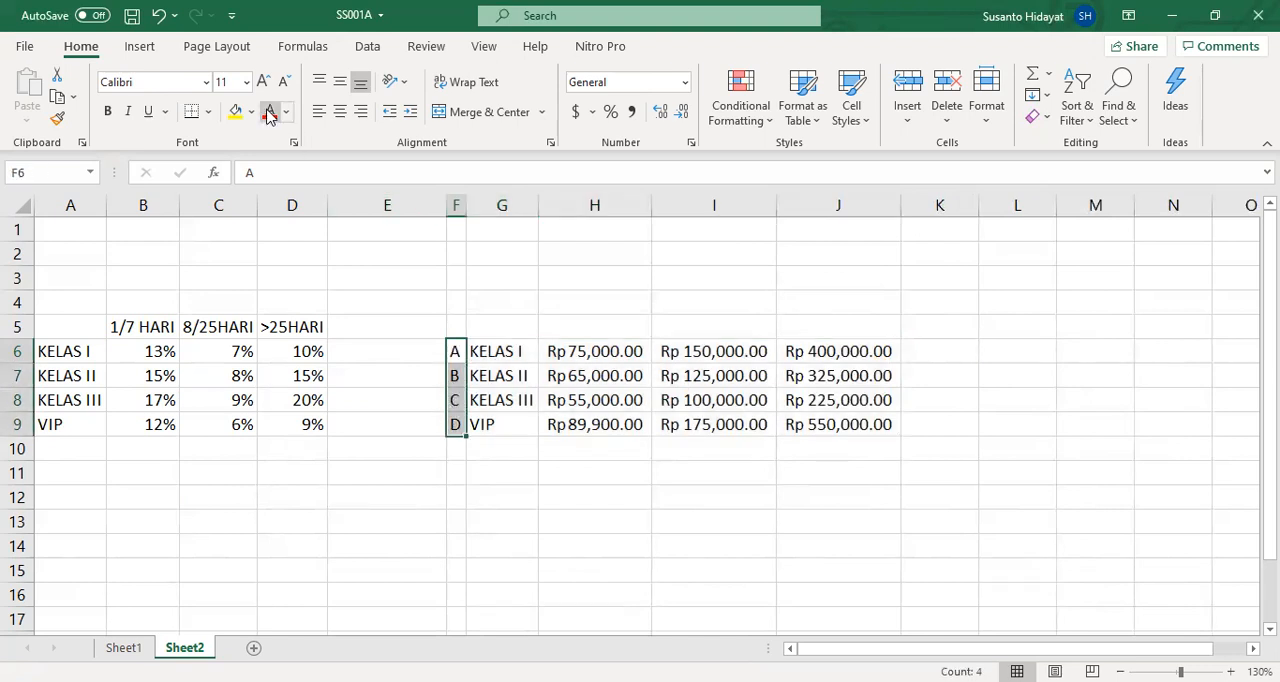
click(270, 113)
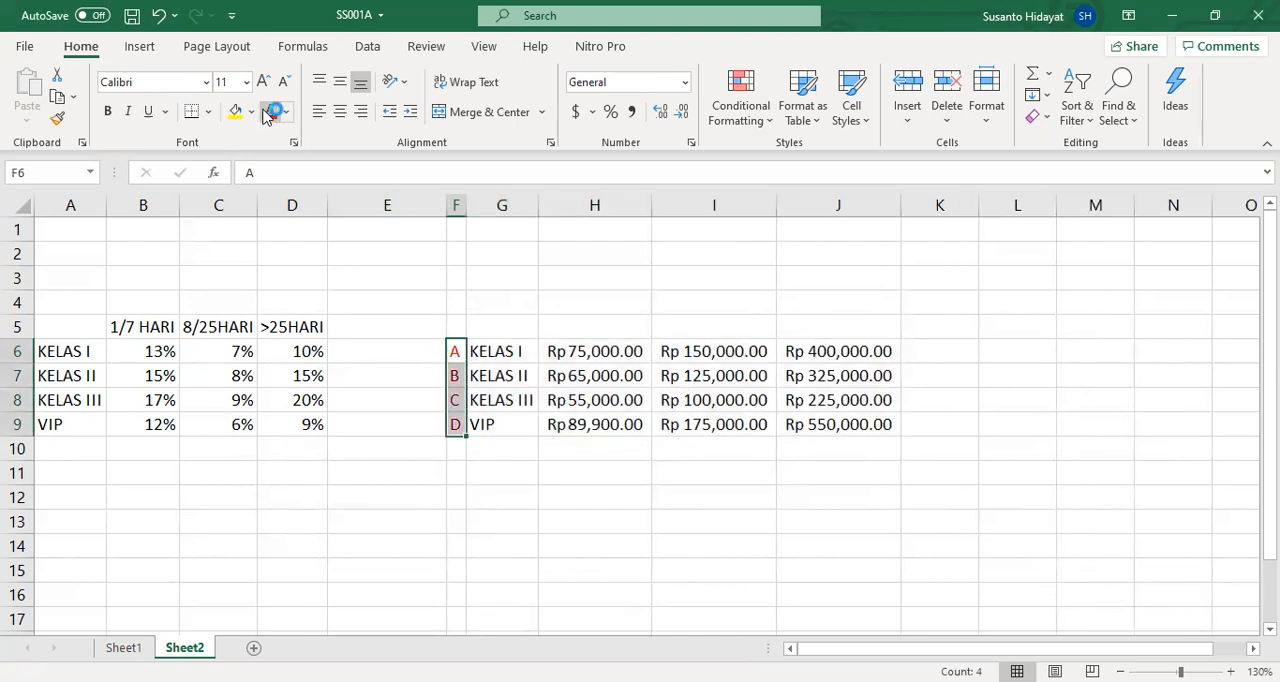
click(107, 111)
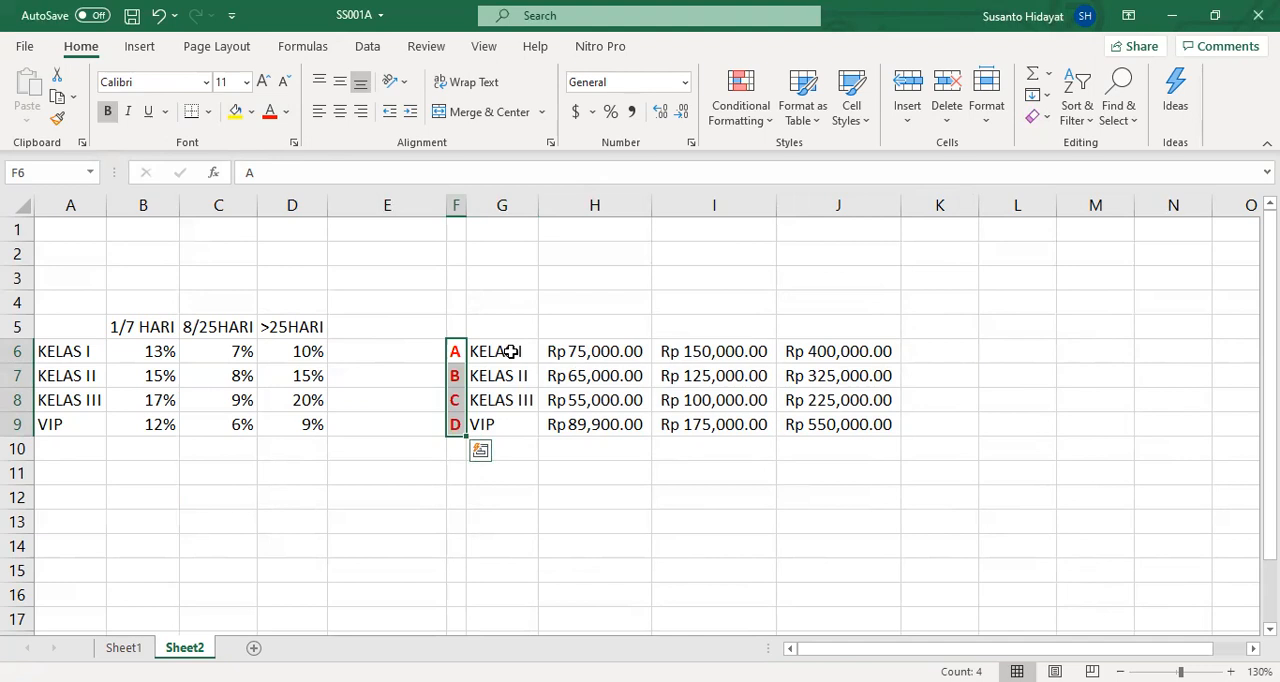
- Remove the two decimal places from the room prices in H6:J9
drag(510, 350, 503, 417)
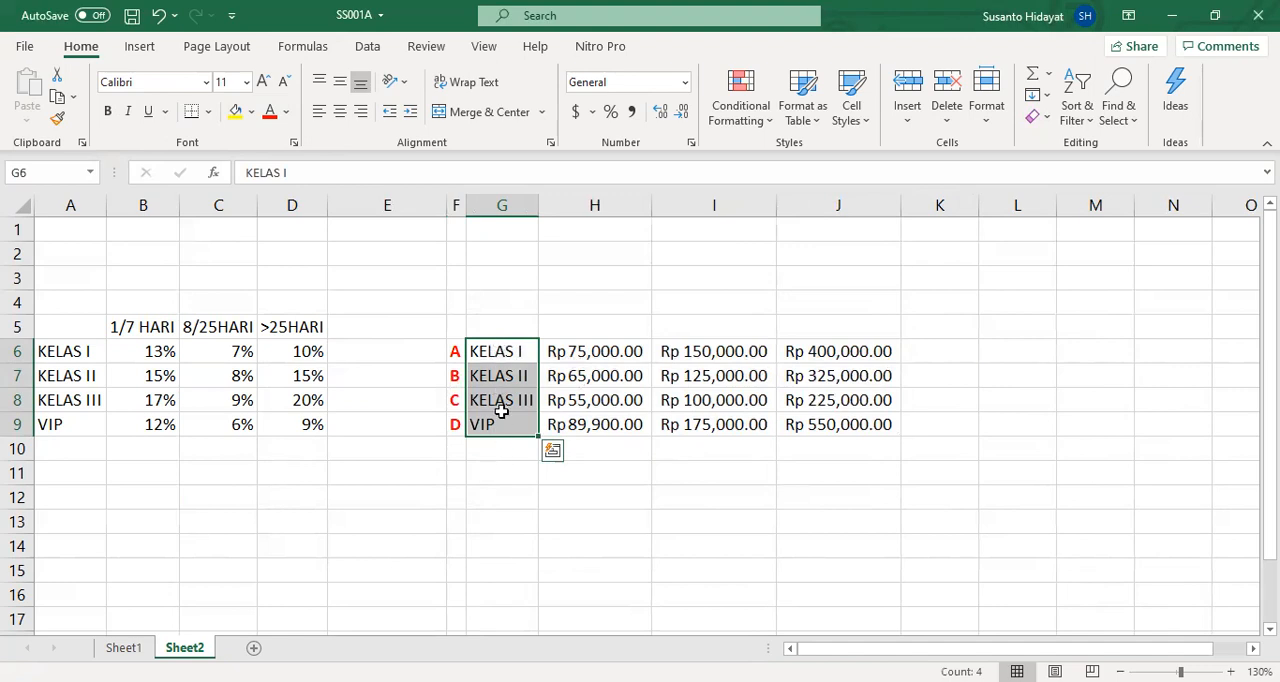
click(512, 464)
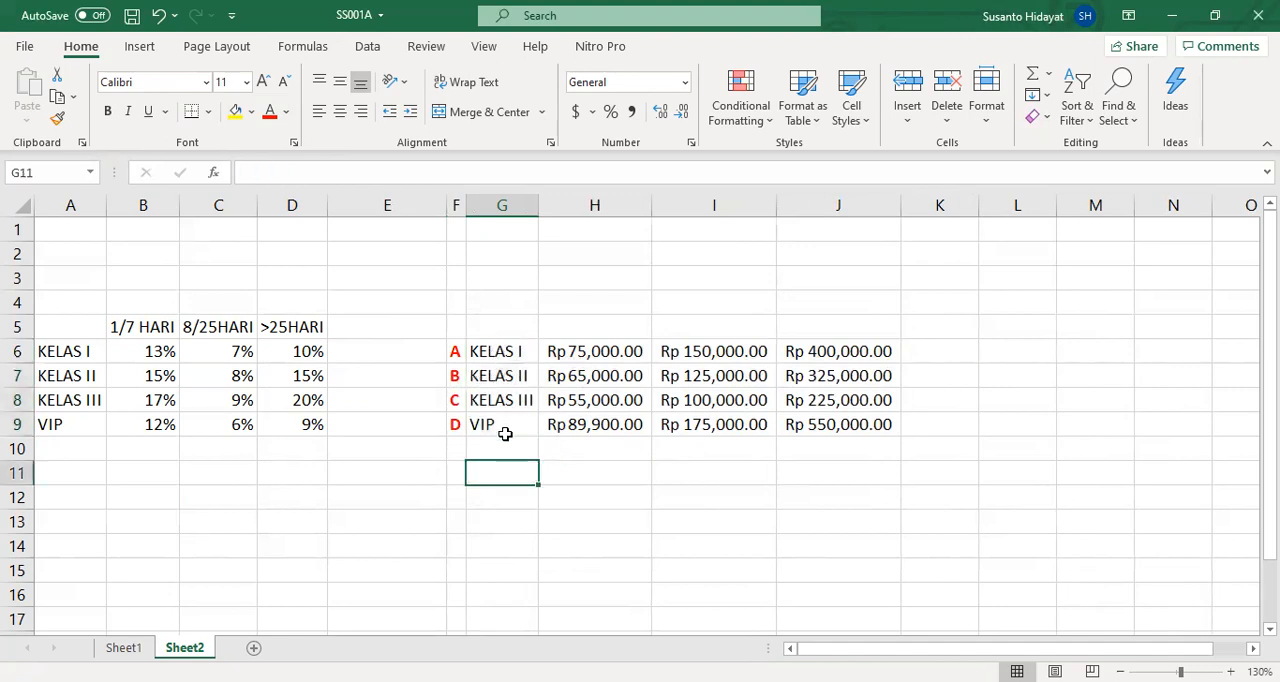
click(595, 352)
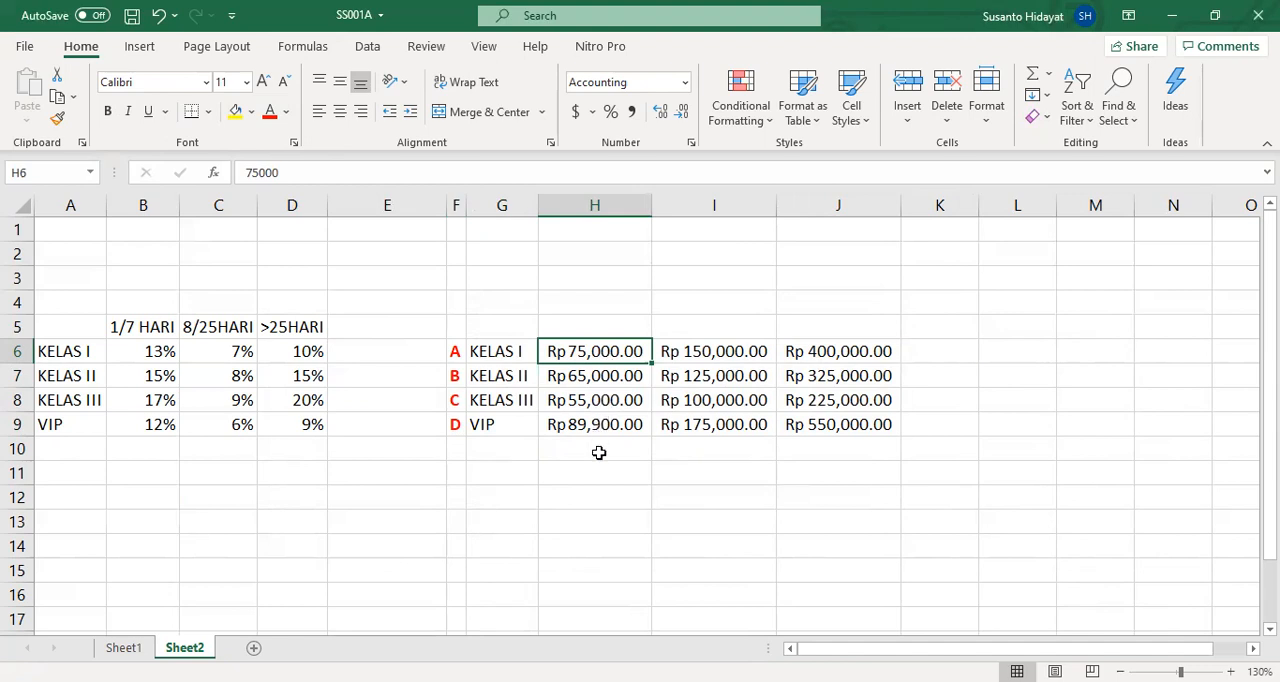
drag(626, 354, 805, 423)
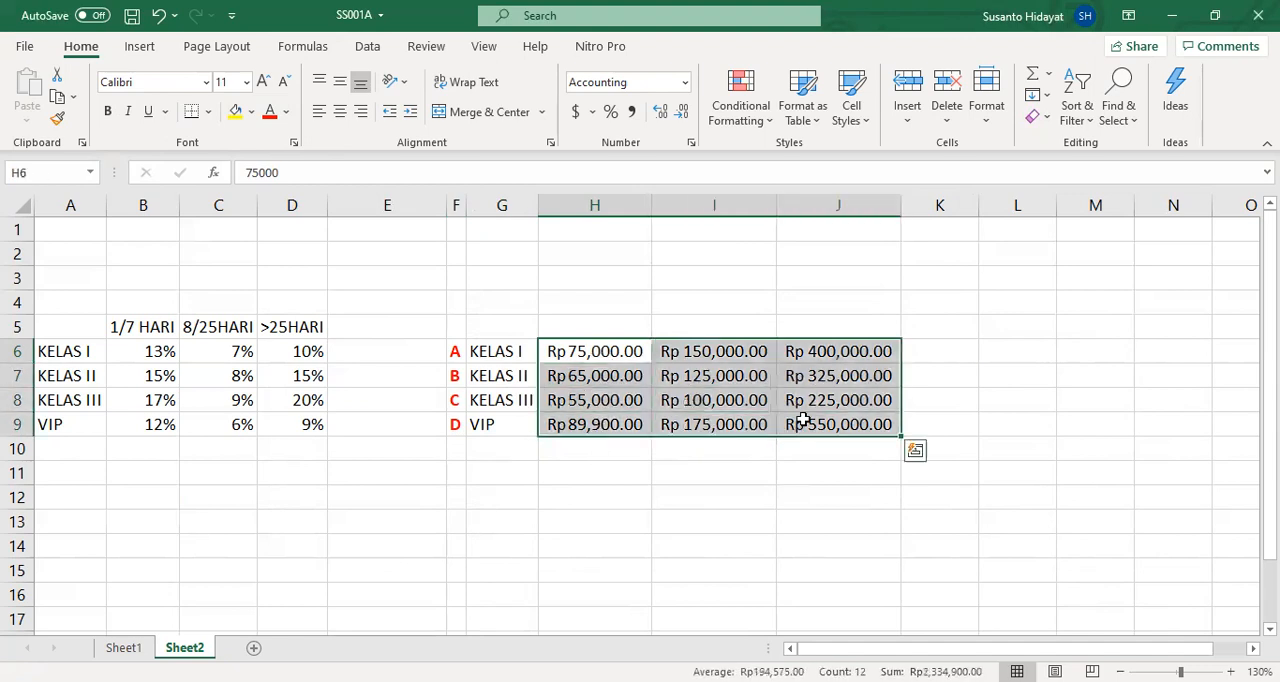
click(682, 111)
click(682, 111)
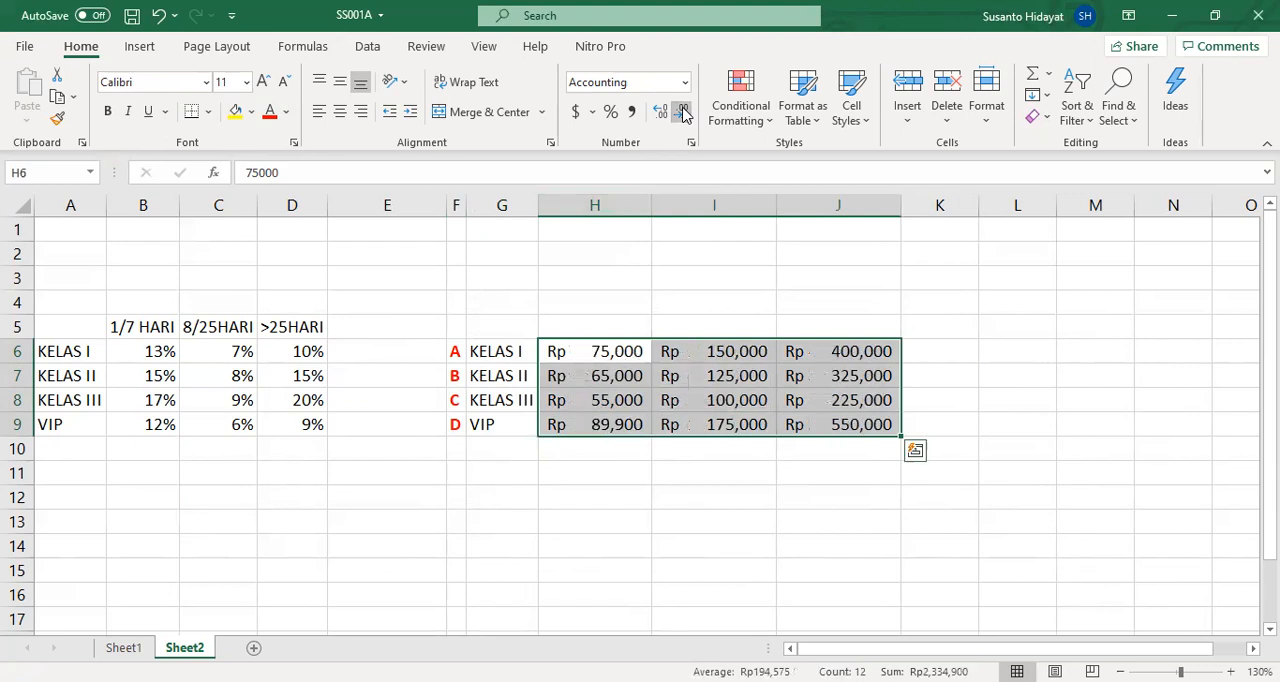
click(992, 490)
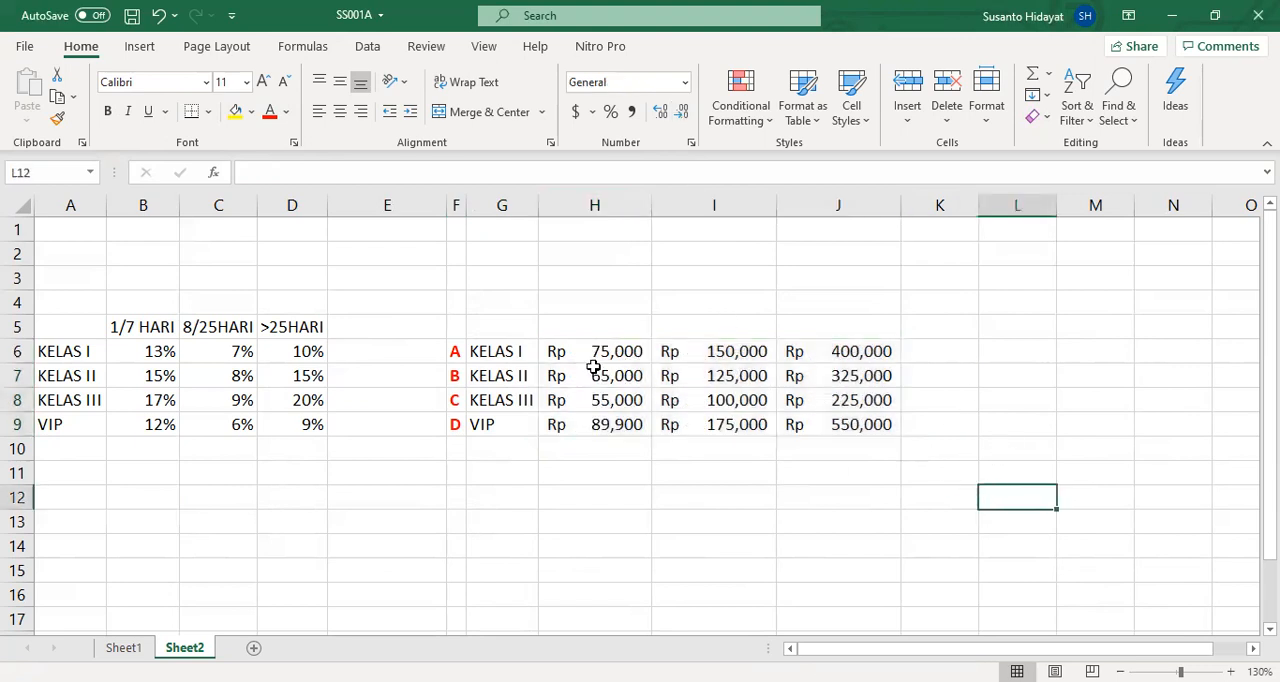
- Examine the HARGA lookup table column by column, from F through J, to establish each column's index position
click(595, 205)
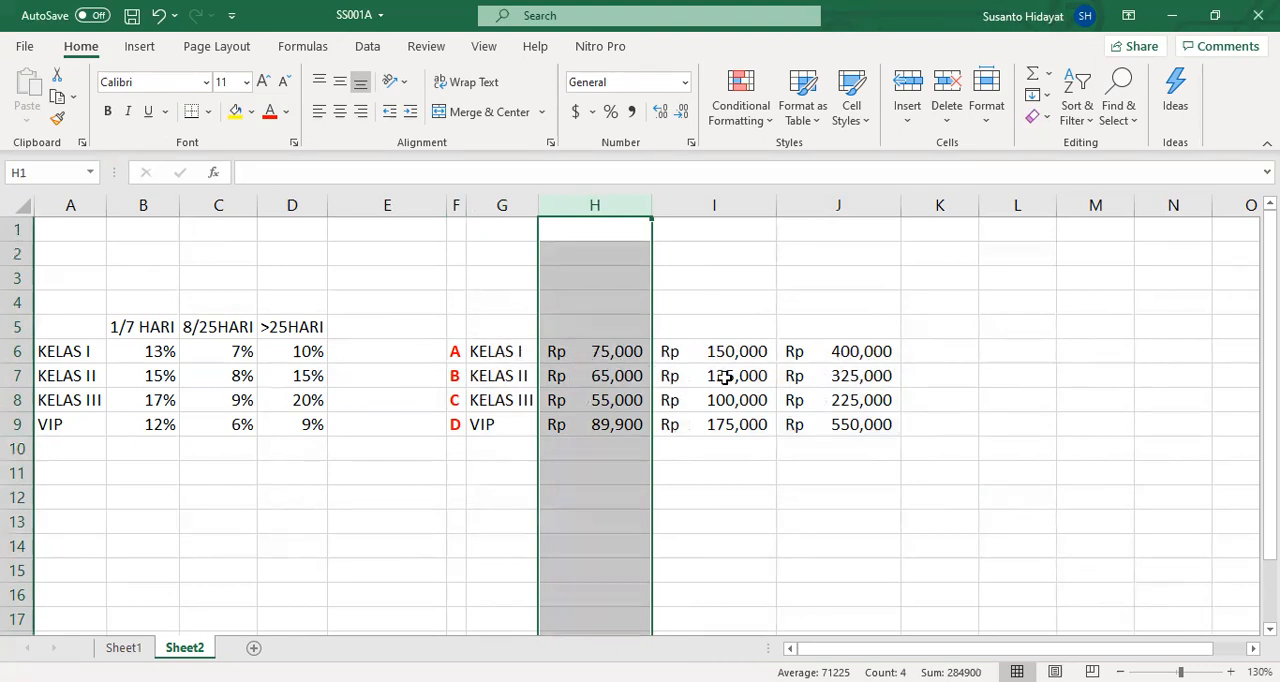
click(455, 205)
drag(455, 205, 484, 205)
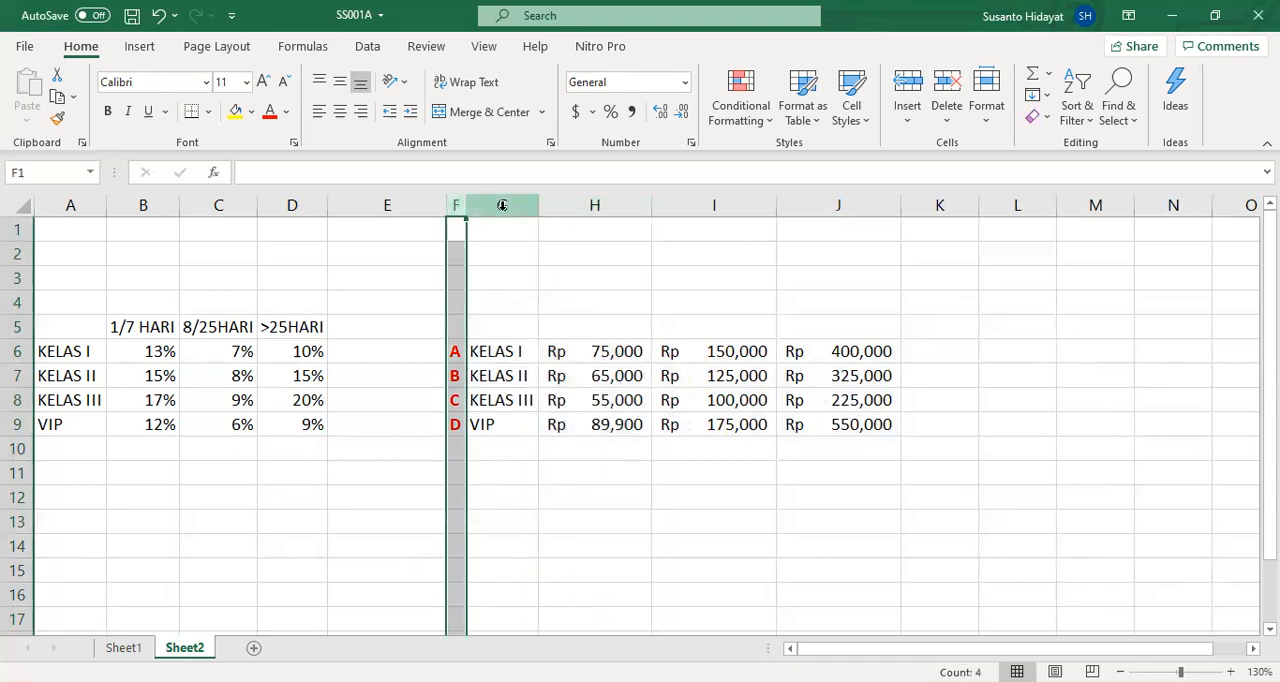
click(502, 205)
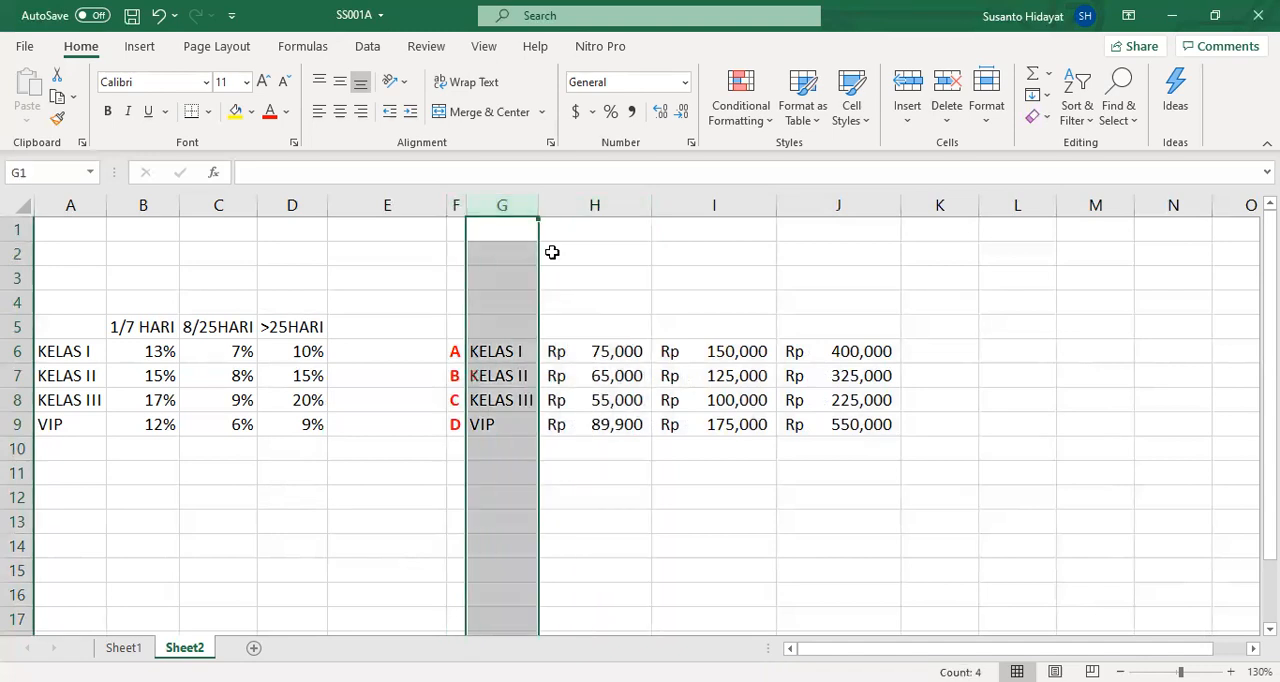
click(607, 204)
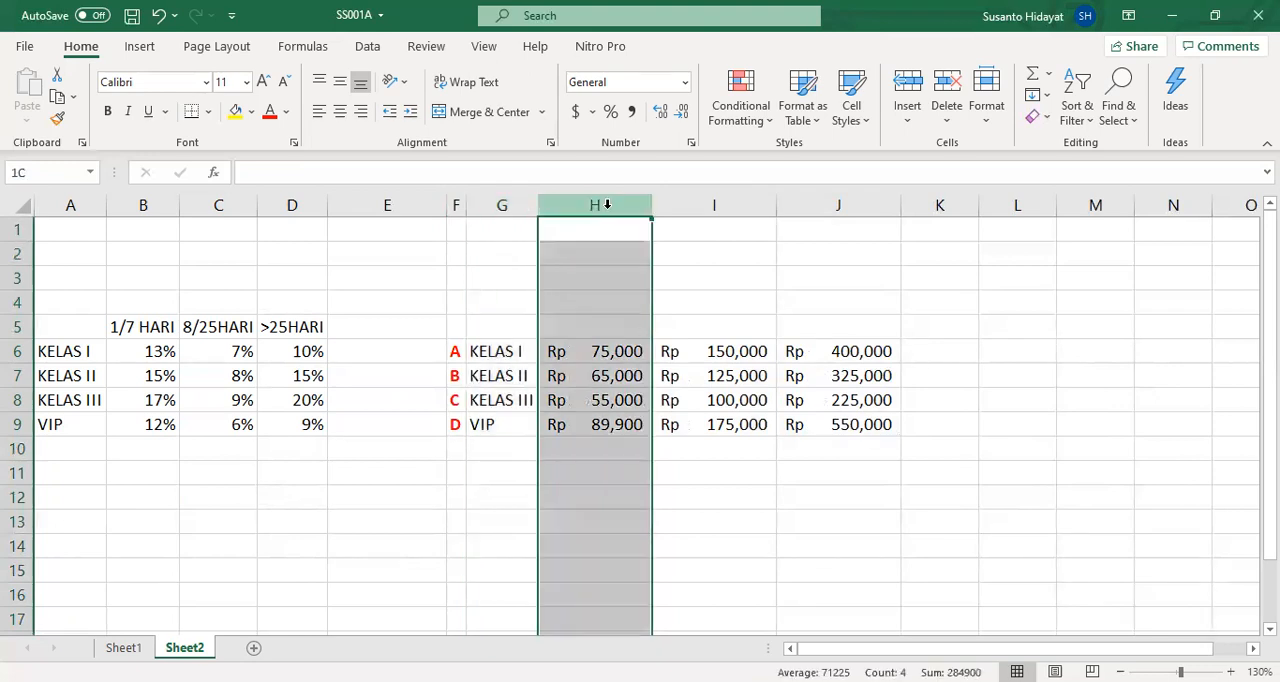
click(716, 205)
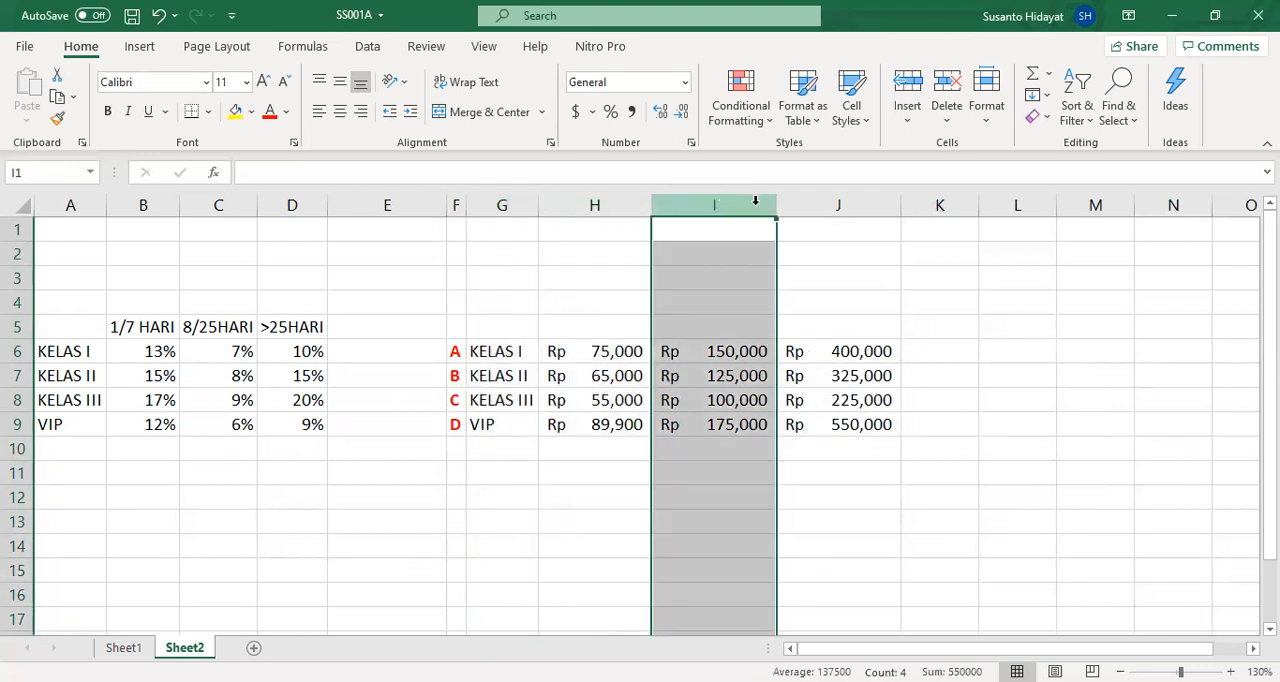
click(860, 204)
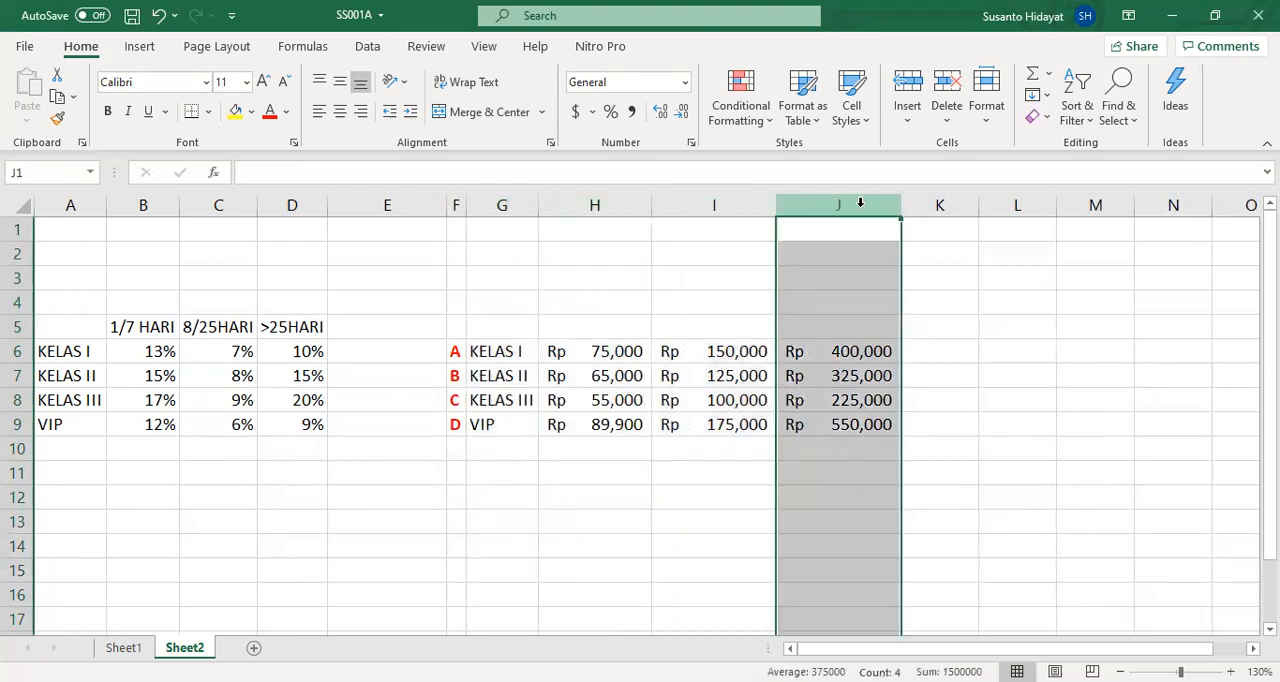
click(456, 353)
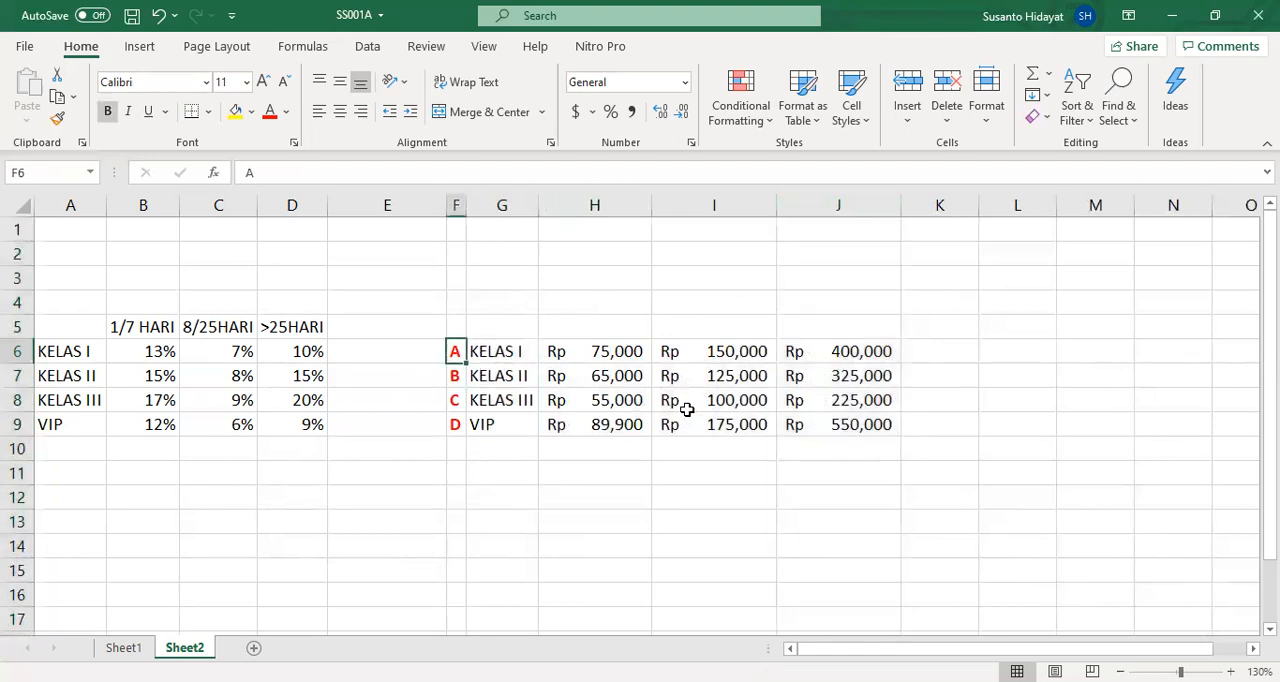
shift+click(841, 427)
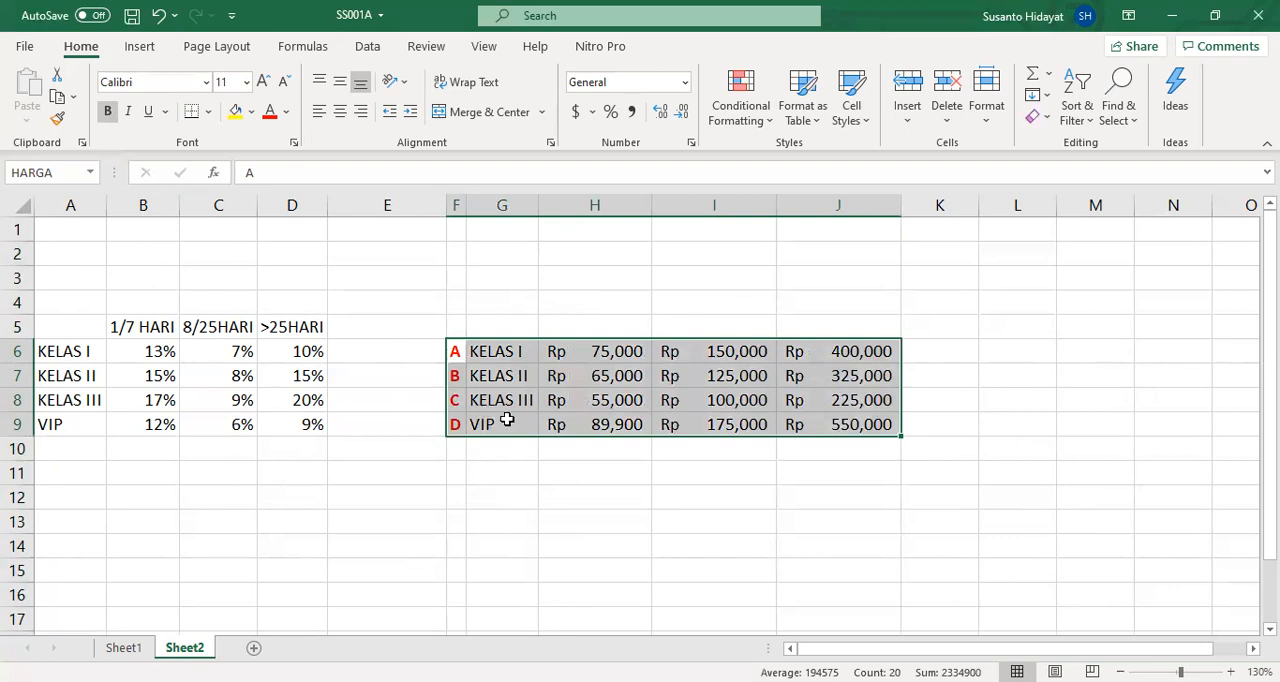
click(457, 206)
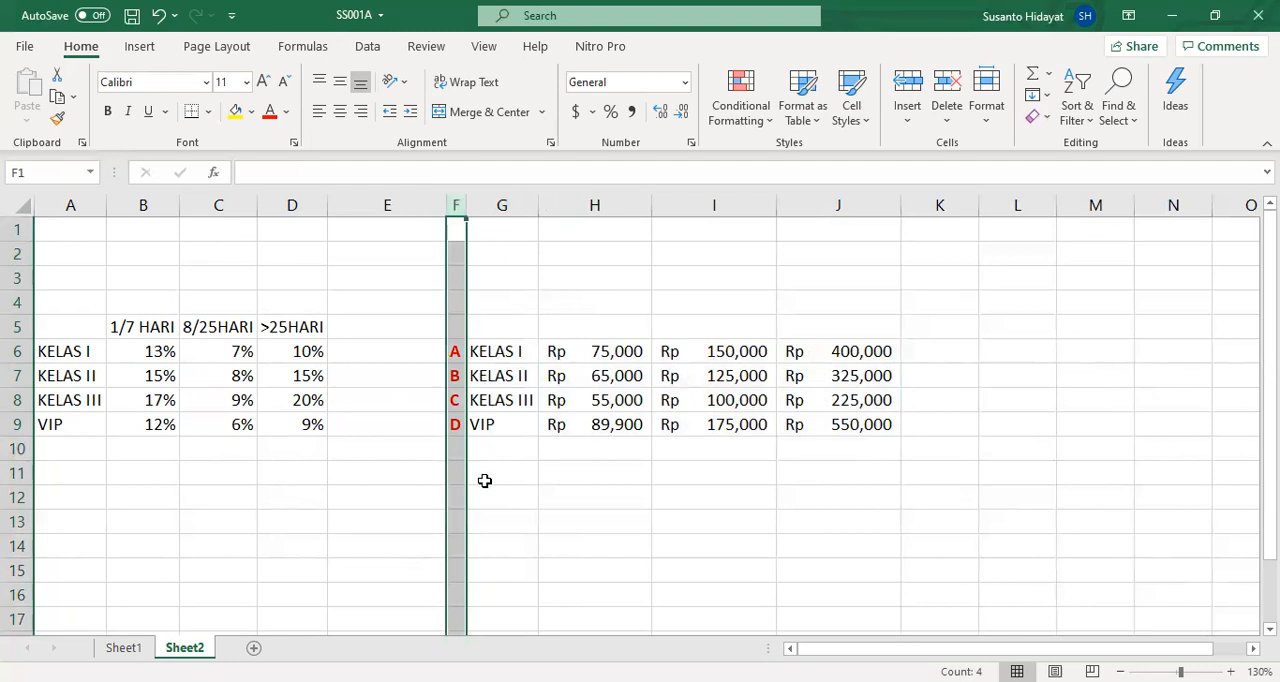
click(500, 205)
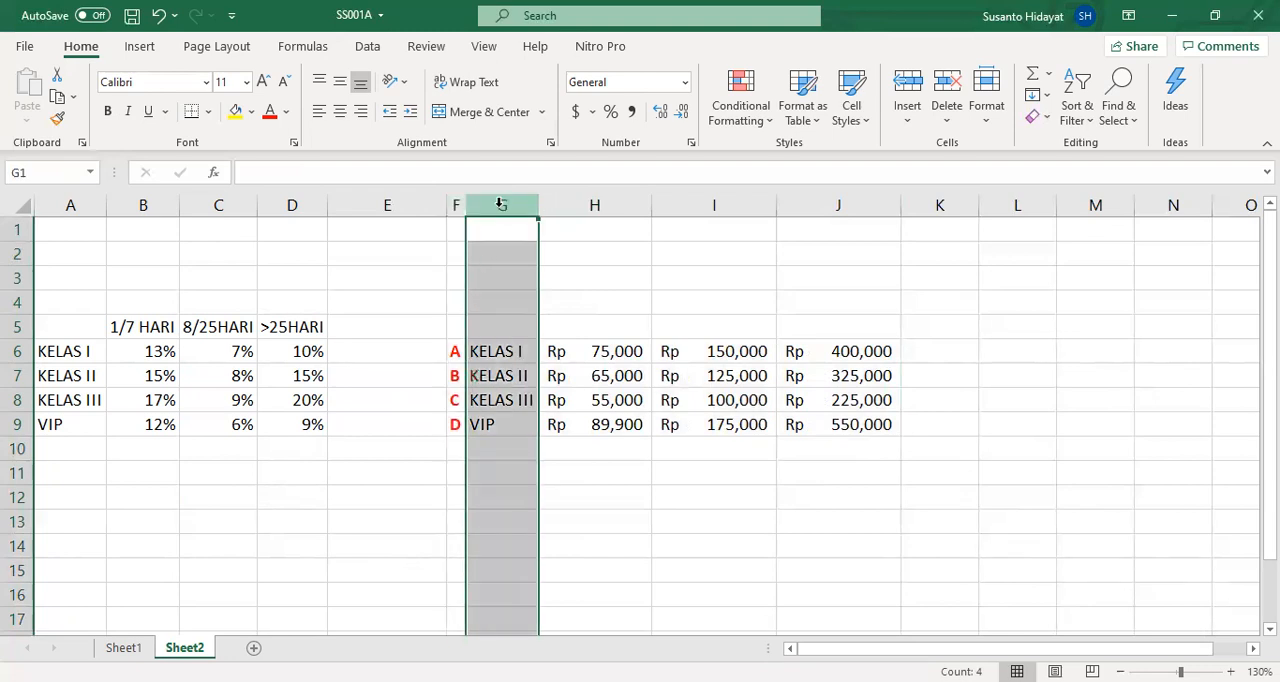
click(595, 201)
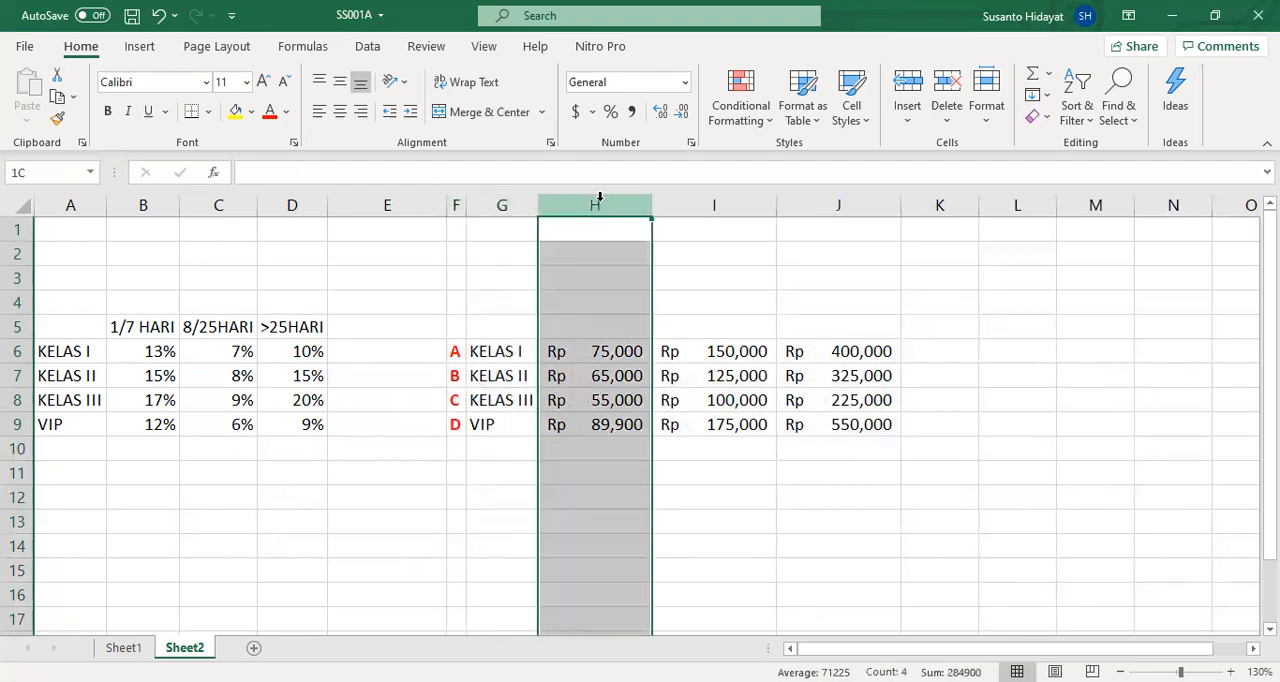
click(727, 205)
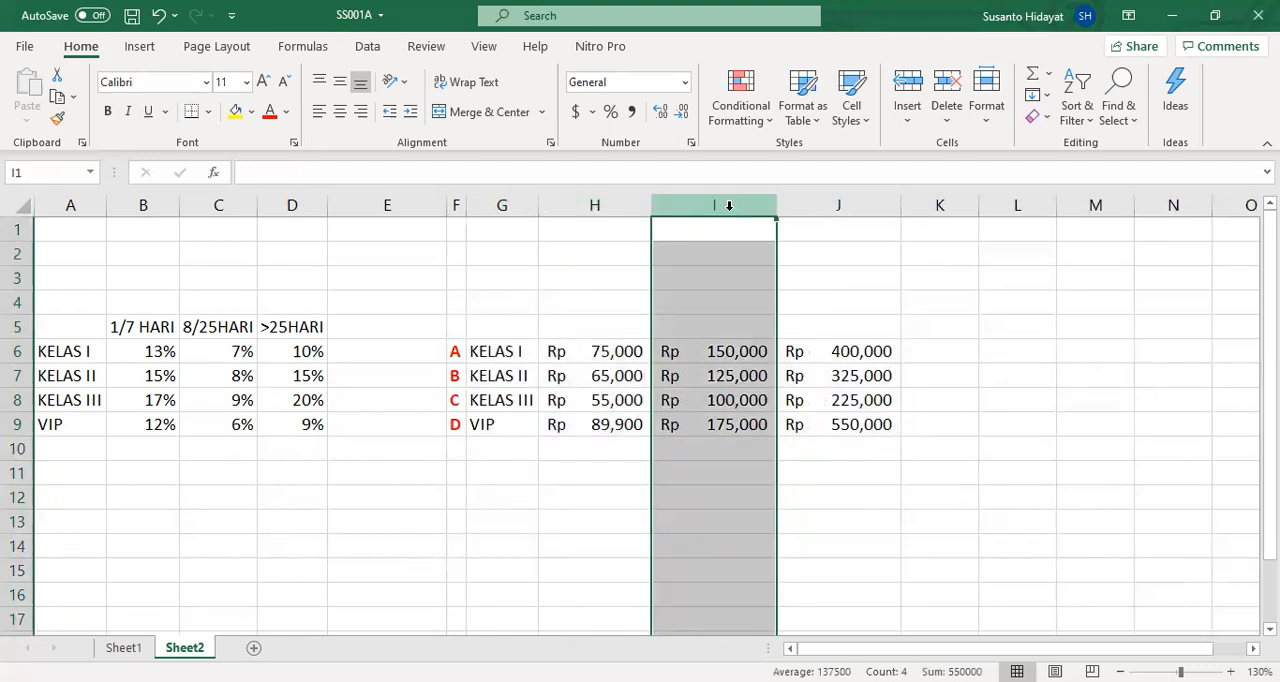
click(842, 204)
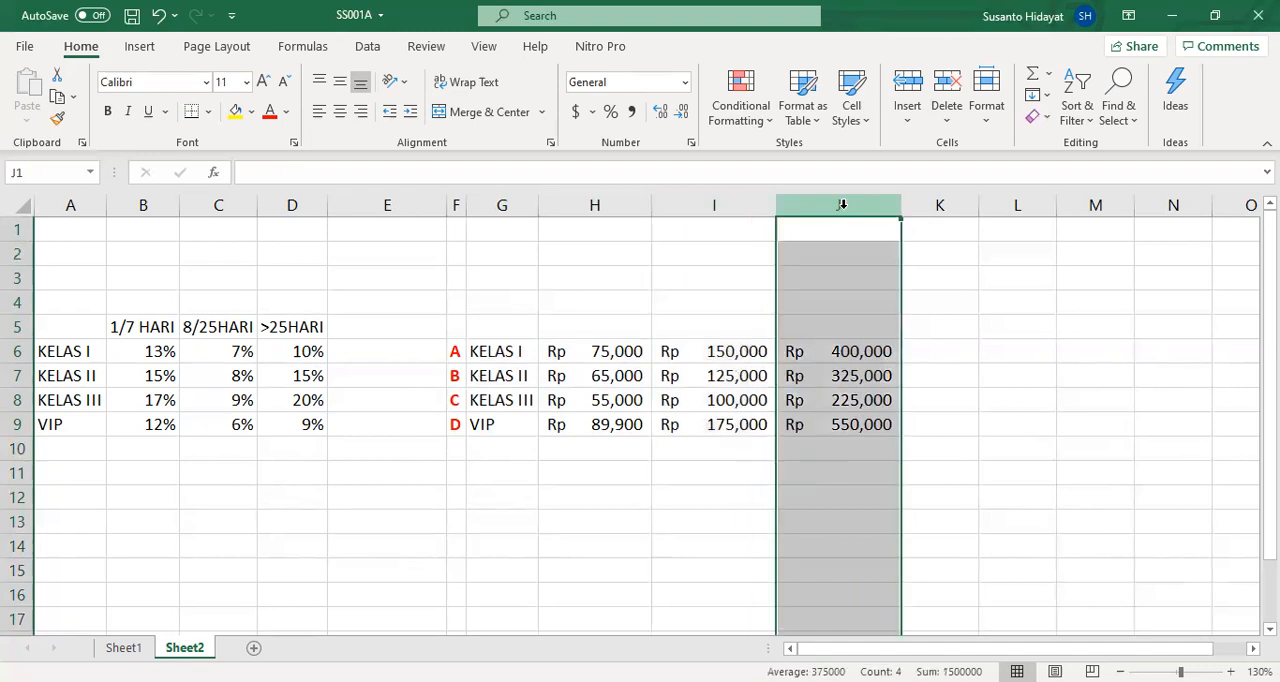
click(614, 476)
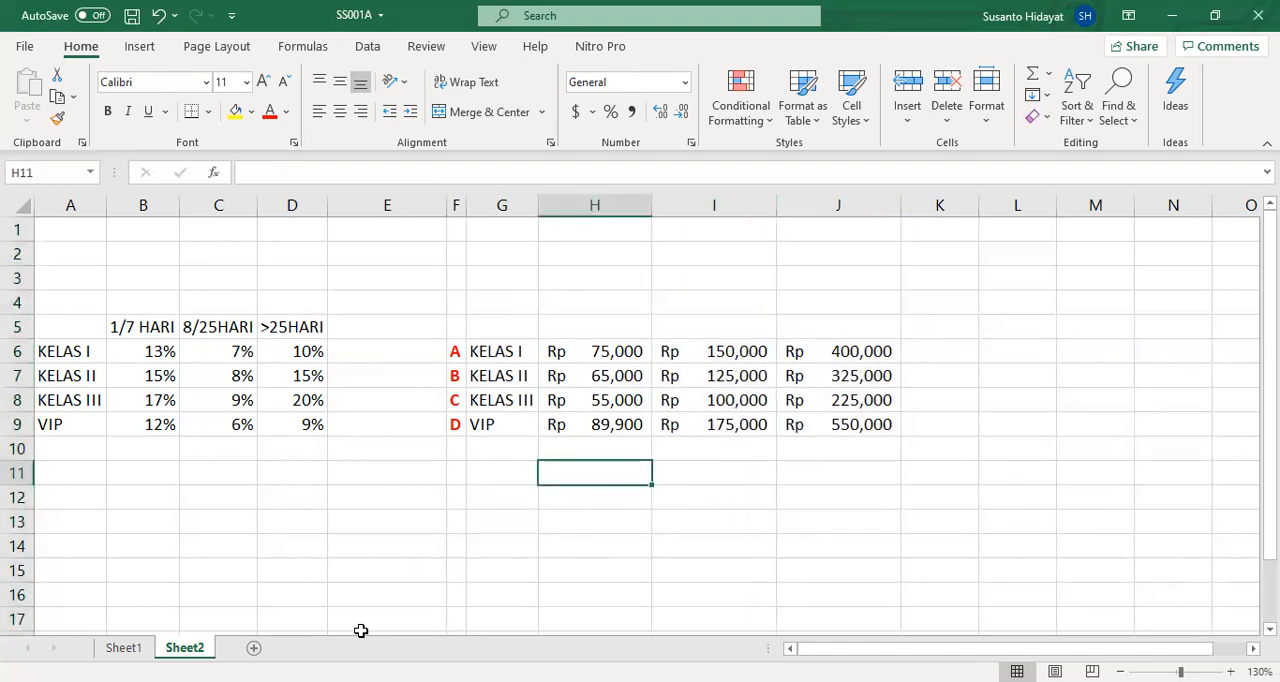
- Insert an empty helper column before the JENIS KAMAR column on Sheet1
click(123, 647)
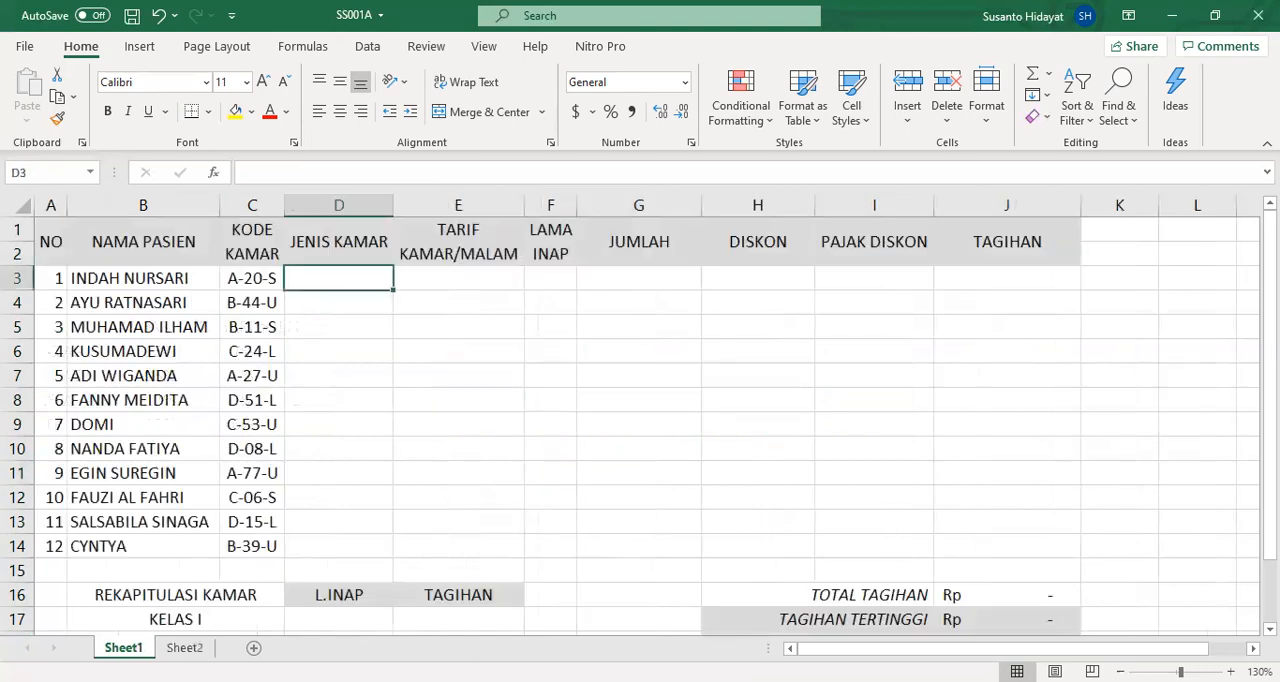
click(245, 279)
click(333, 275)
click(256, 279)
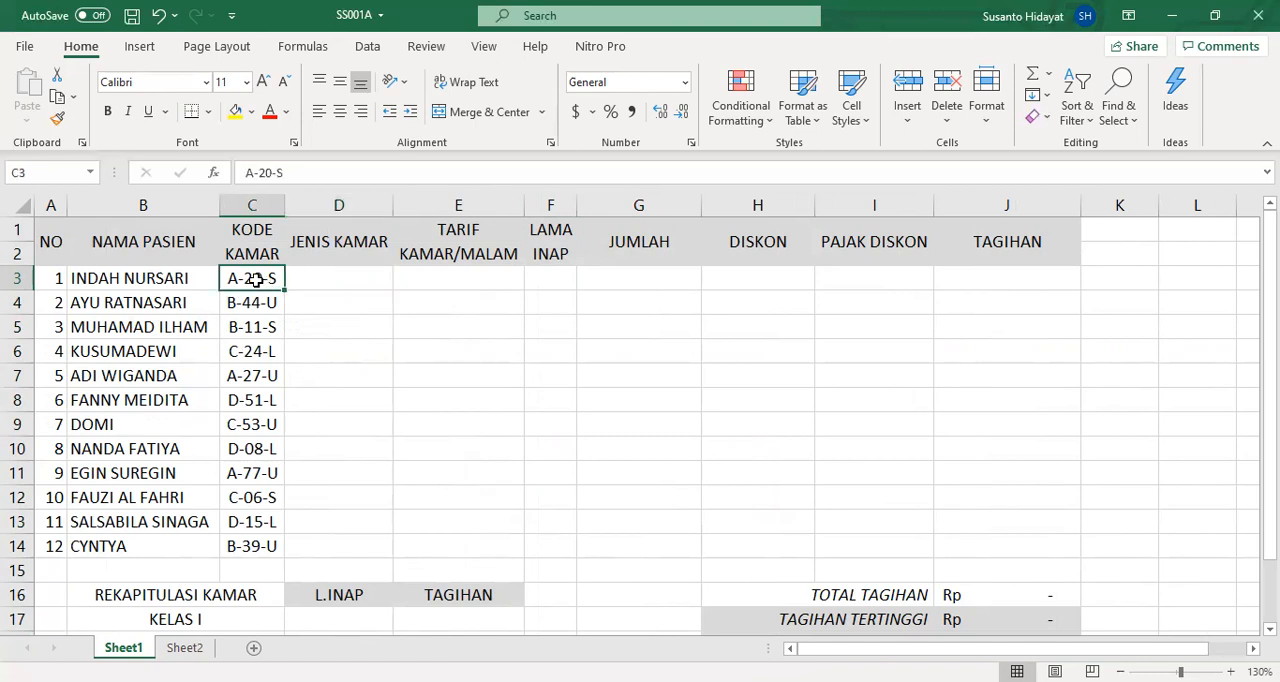
click(338, 205)
right_click(339, 212)
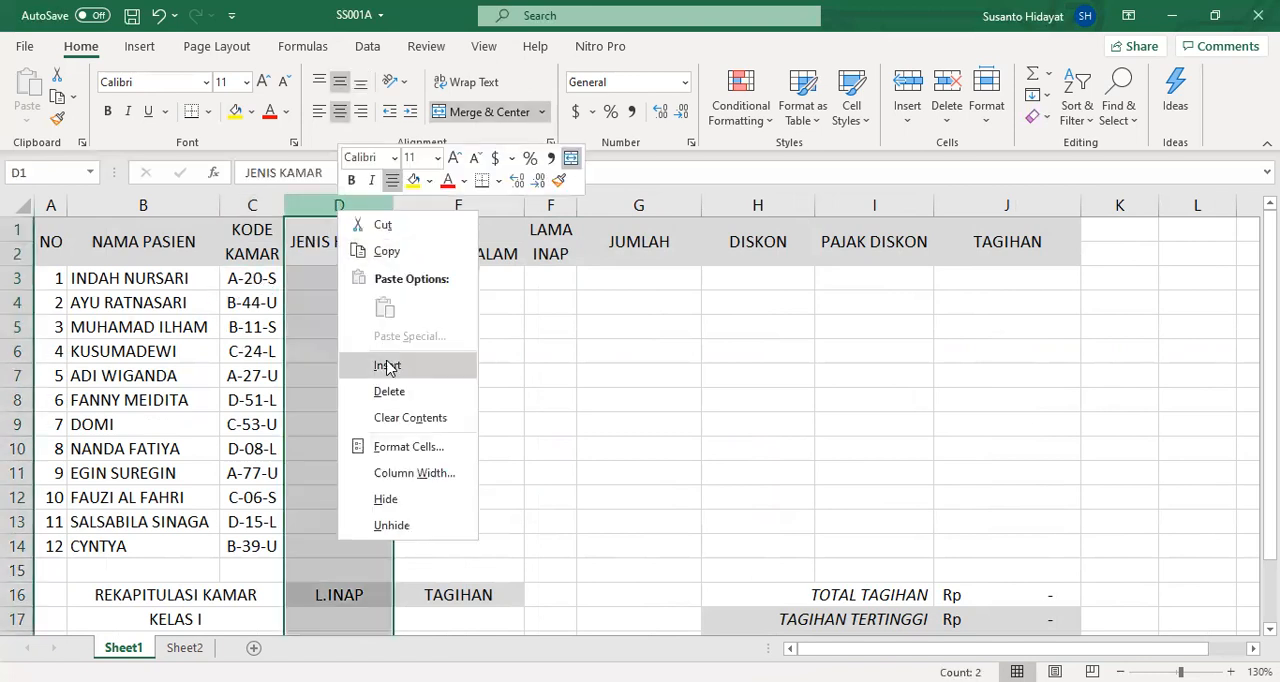
click(387, 365)
- Extract the first character of the room code into D3 with the LEFT function, using C3 as text and 1 character
click(330, 279)
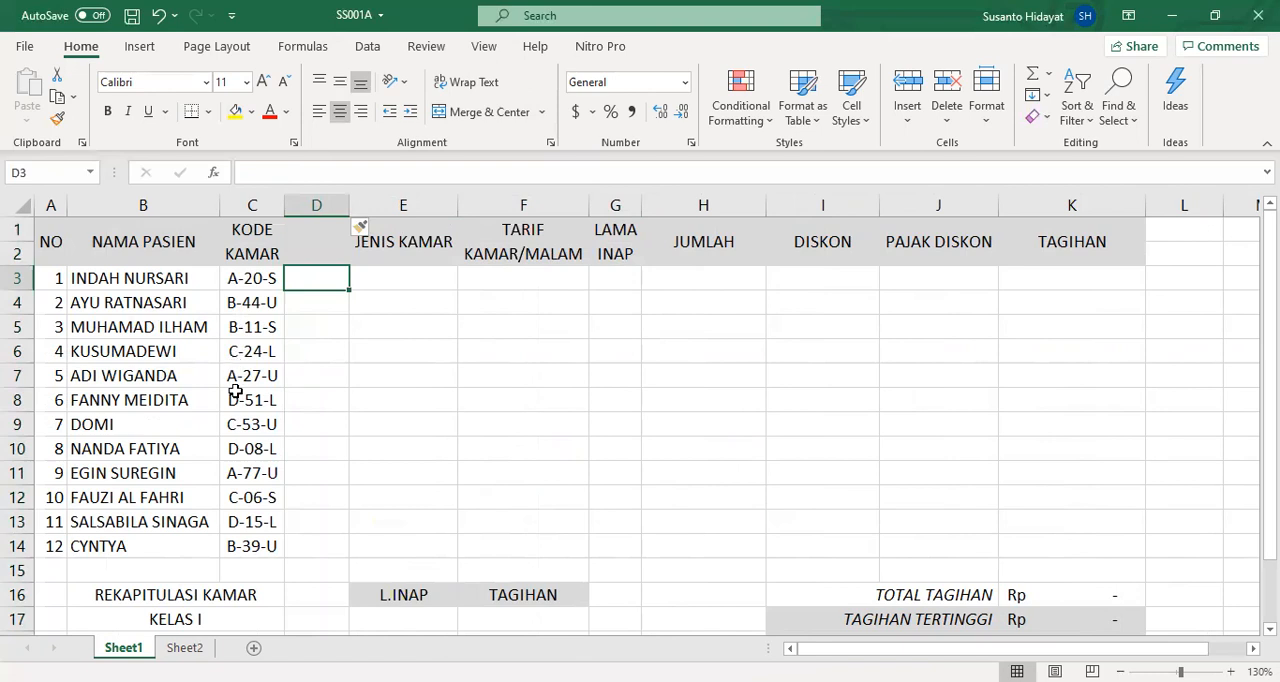
click(214, 174)
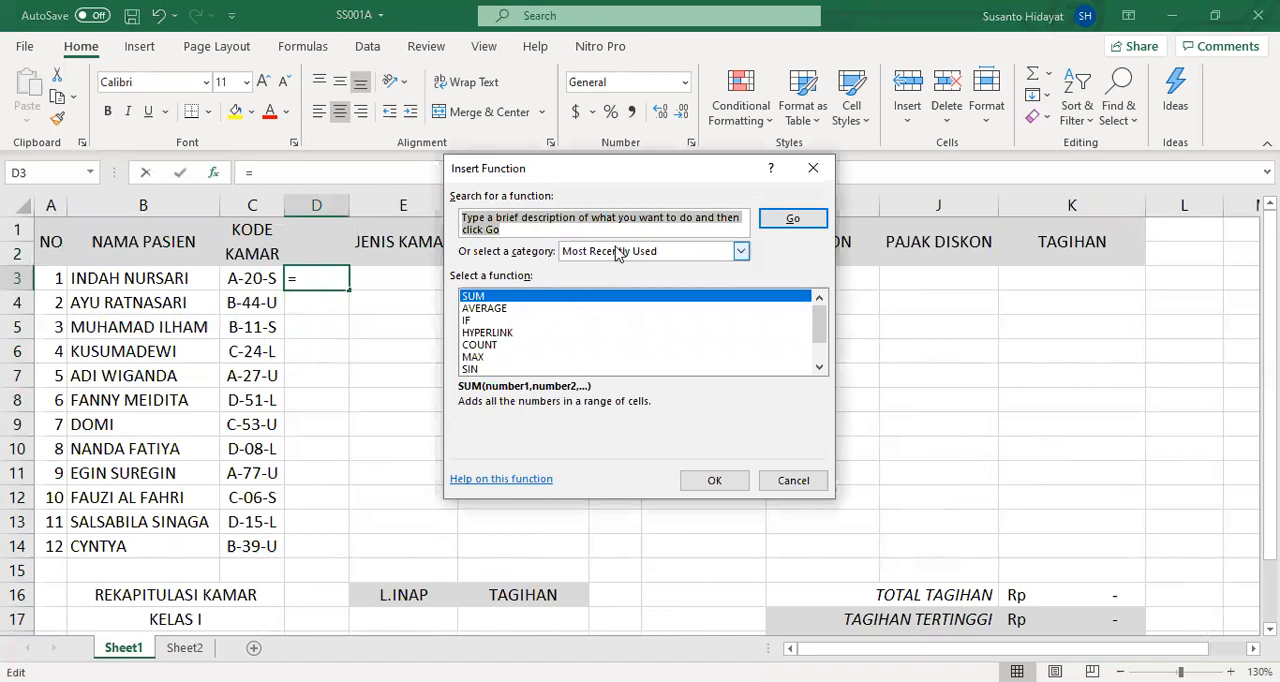
text(left)
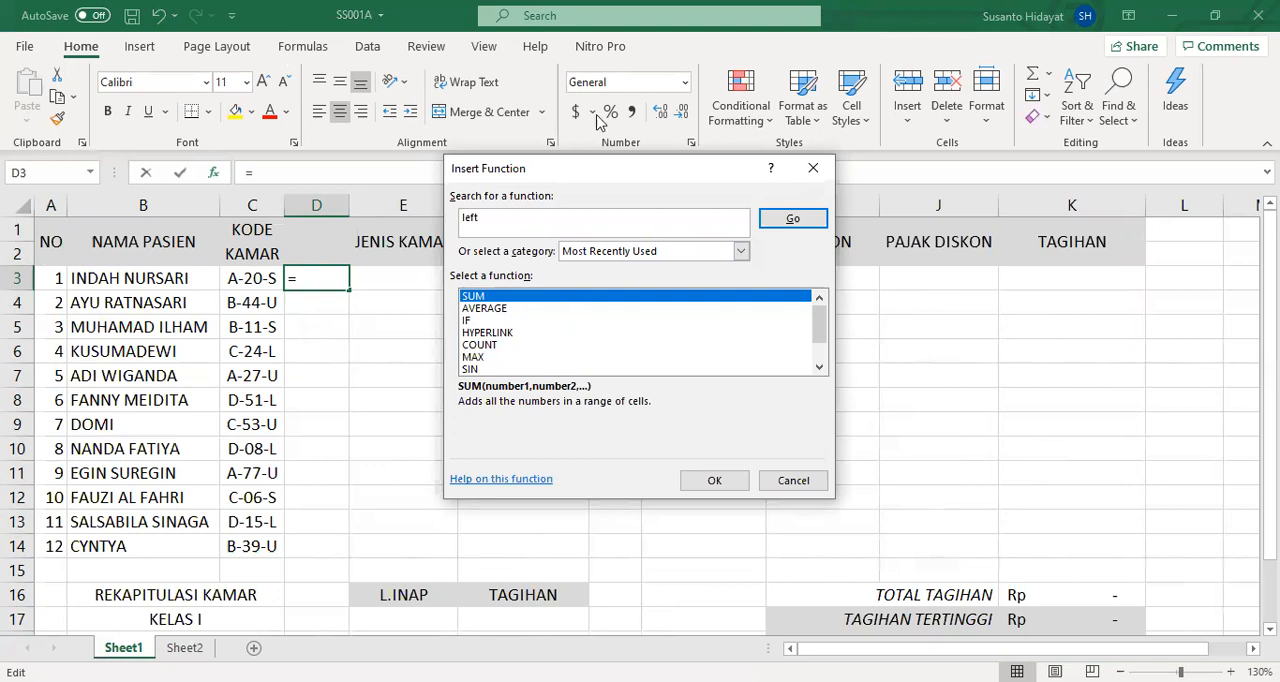
click(792, 220)
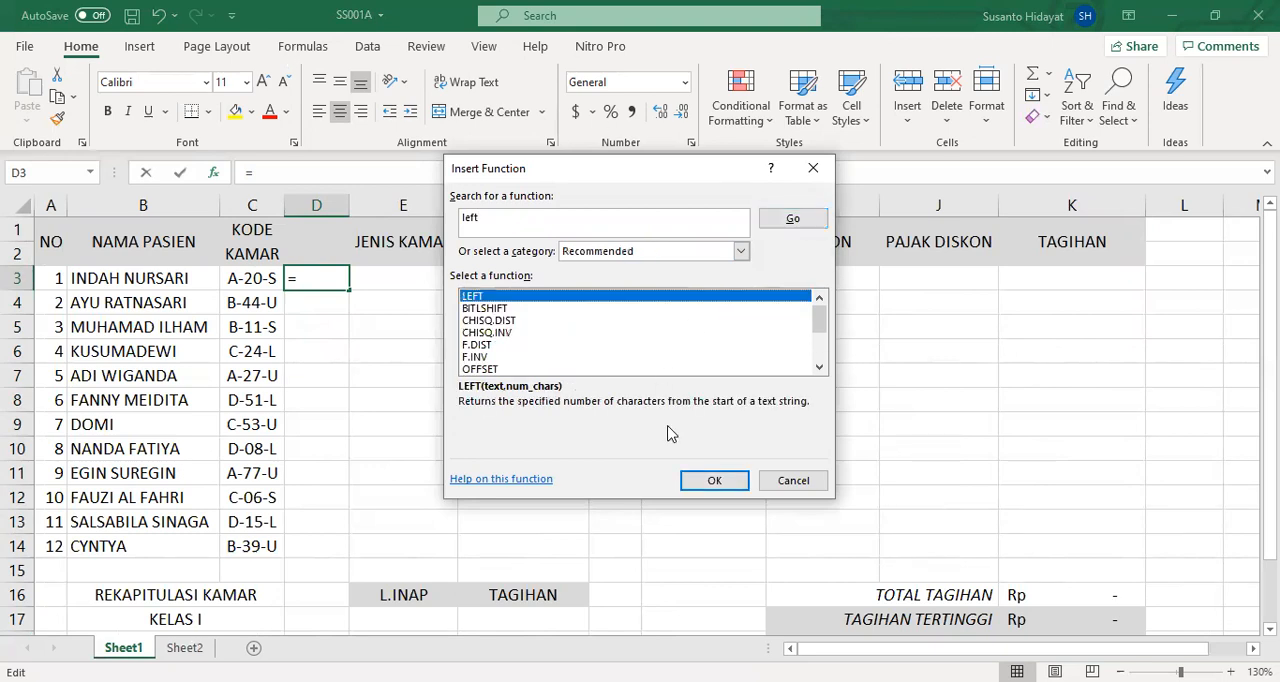
click(710, 482)
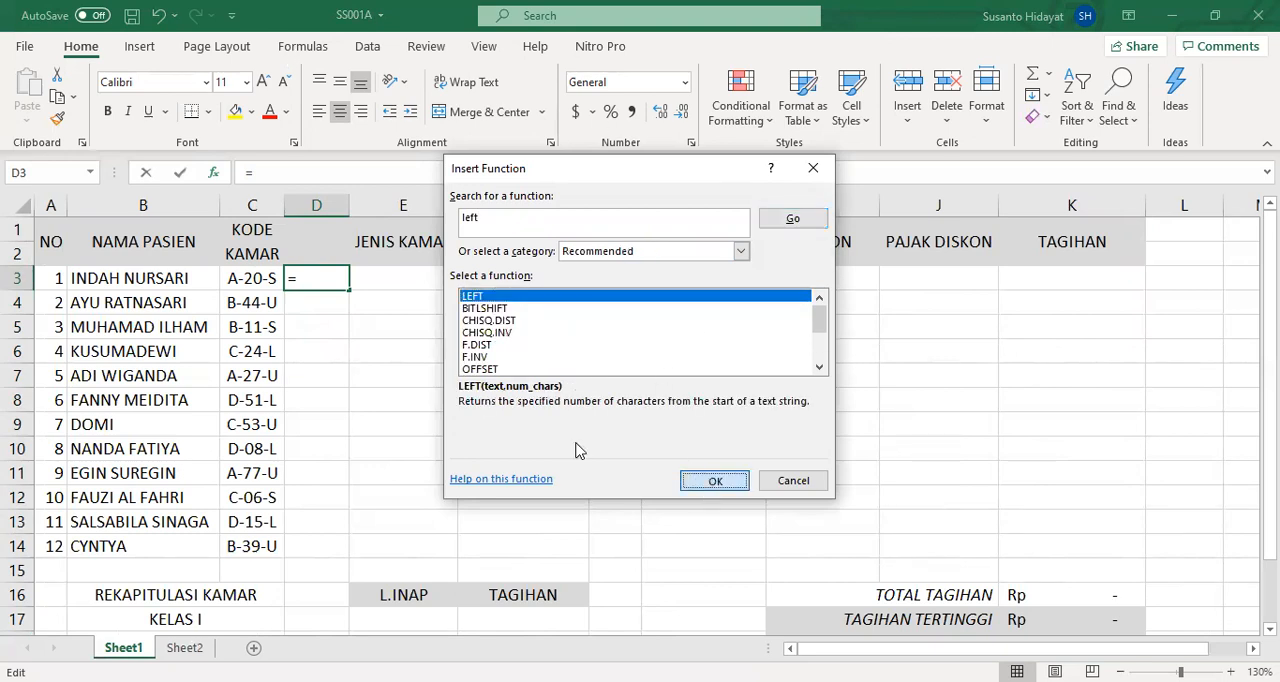
click(258, 278)
click(518, 287)
text(1)
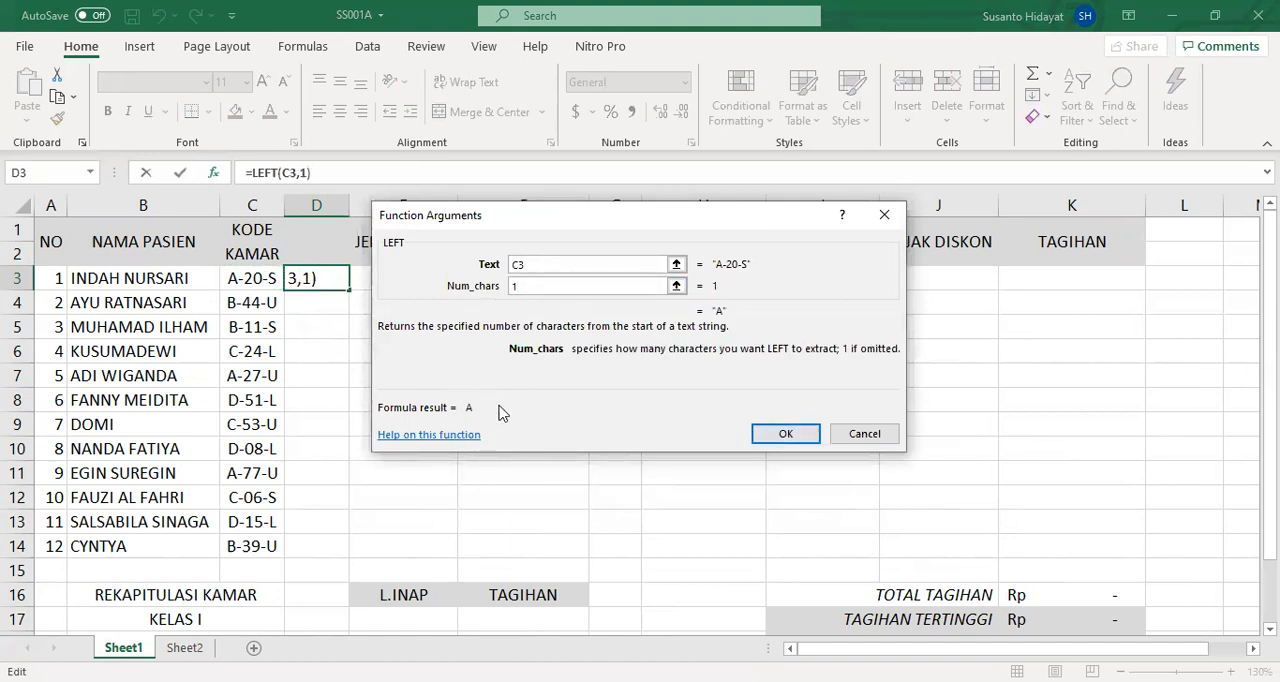
click(797, 440)
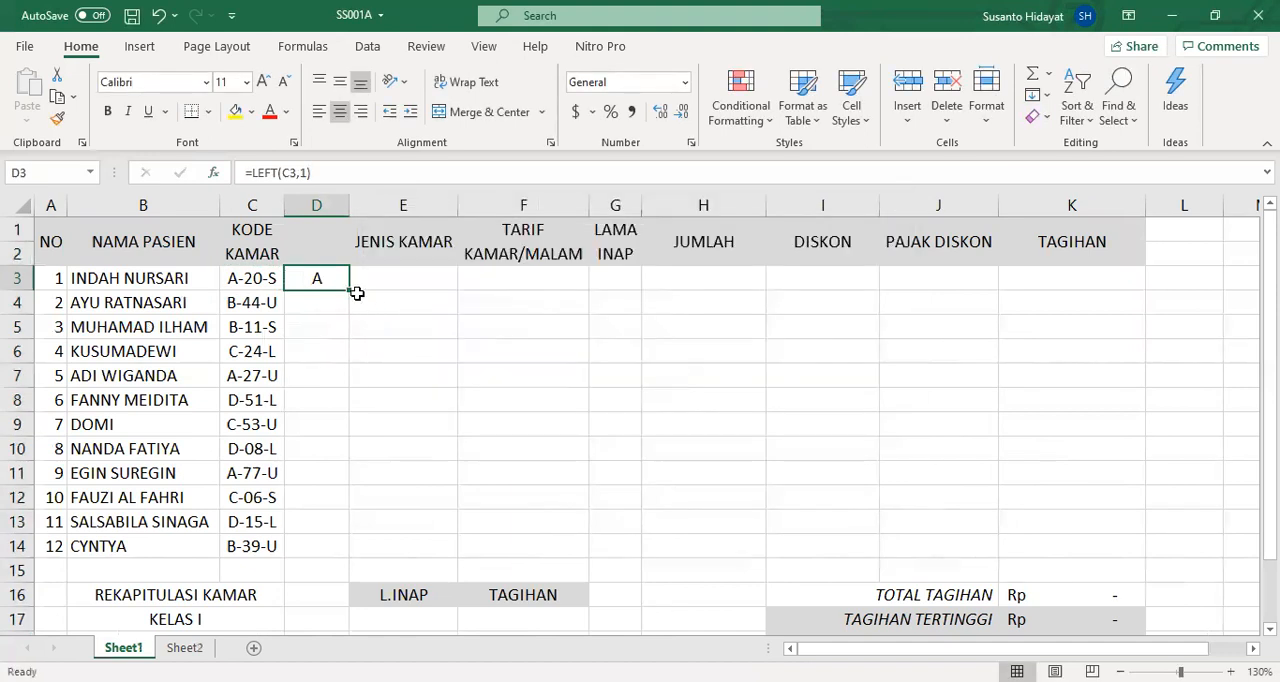
- Fill the LEFT formula down through D14 and format the extracted letters as bold red text
double_click(347, 292)
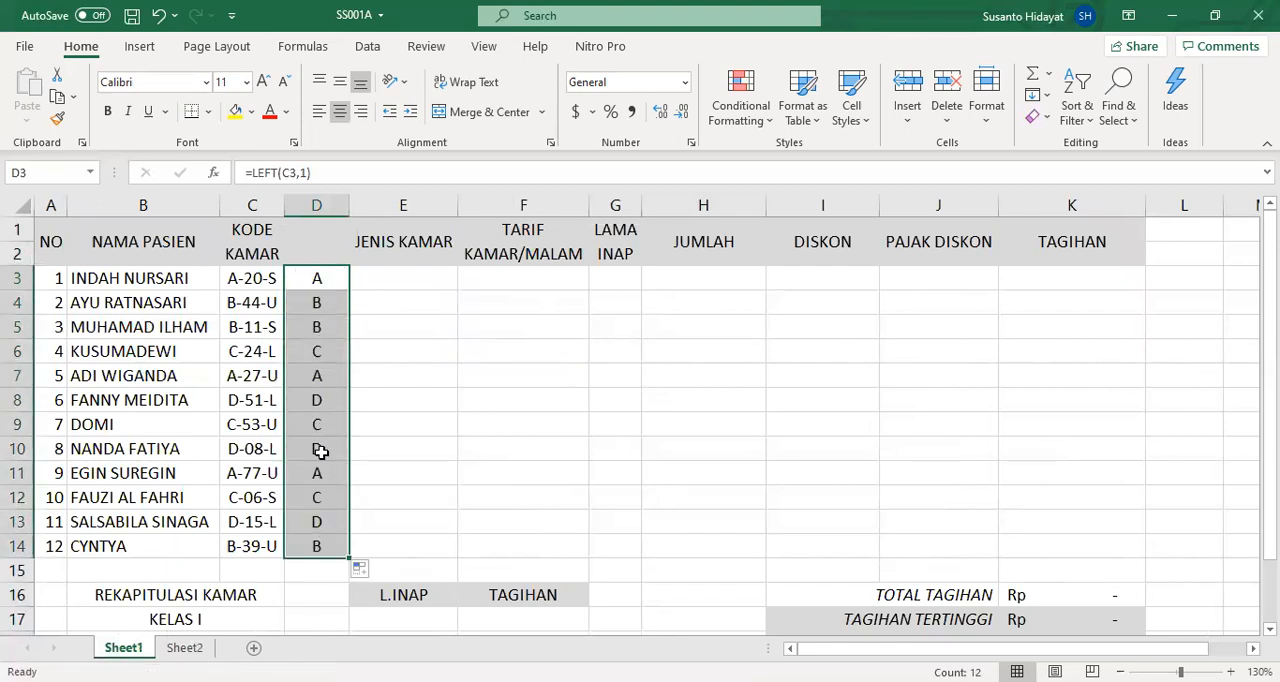
click(269, 111)
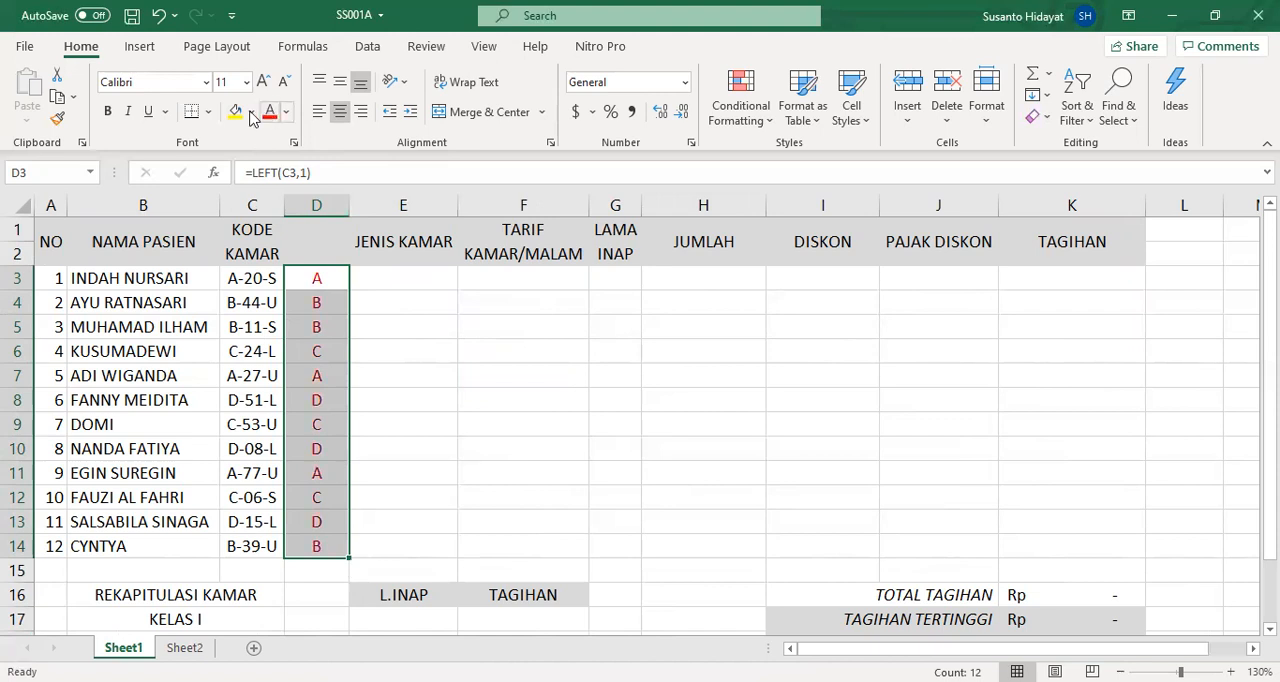
click(110, 111)
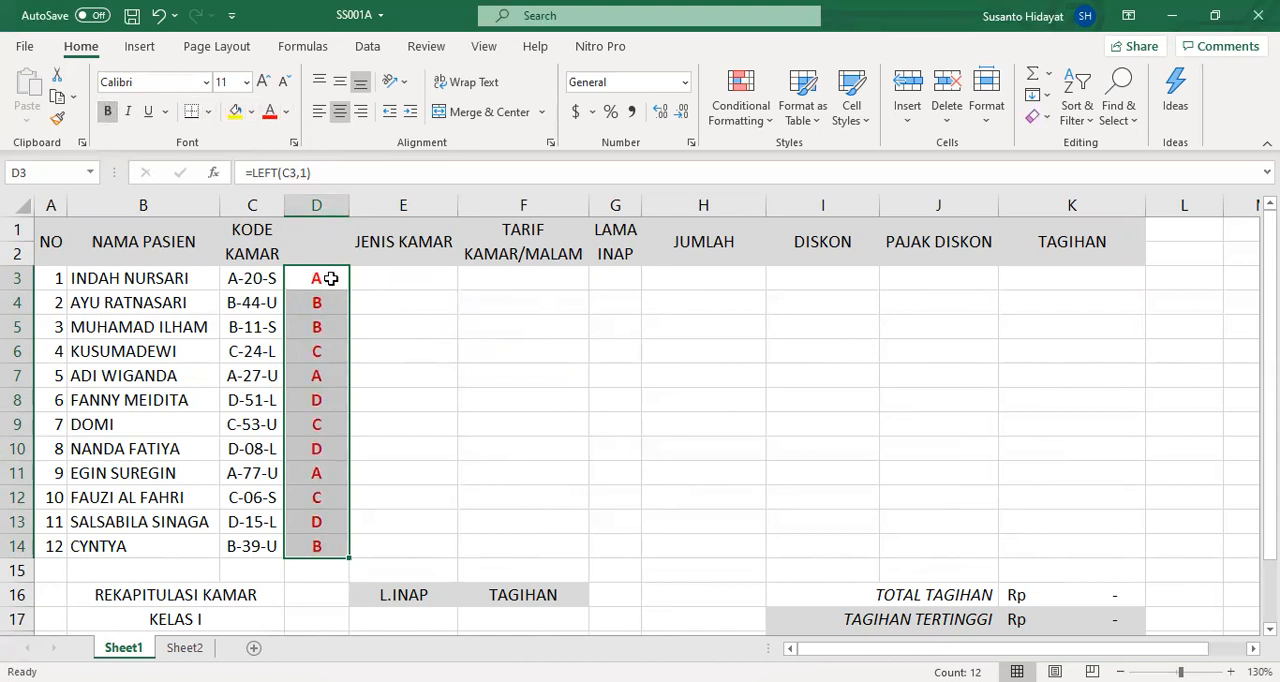
- Format only the first letter of the room codes in C3, C4 and C14 as bold red text
click(245, 275)
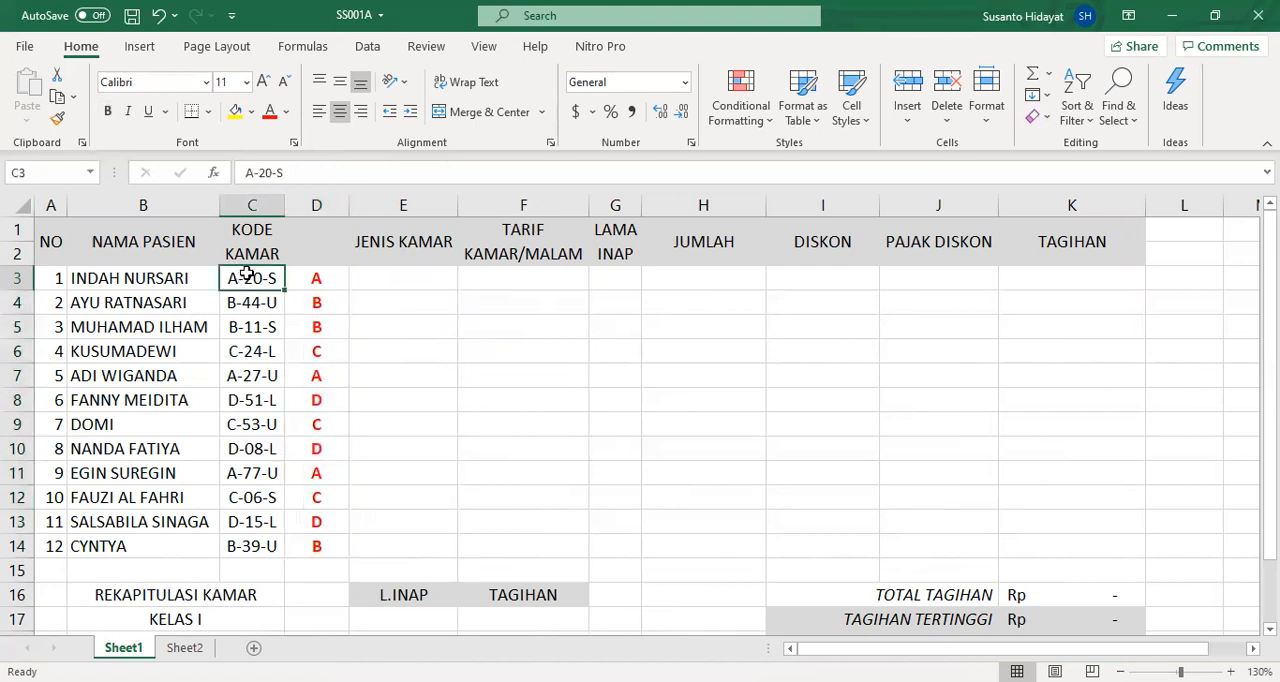
click(248, 173)
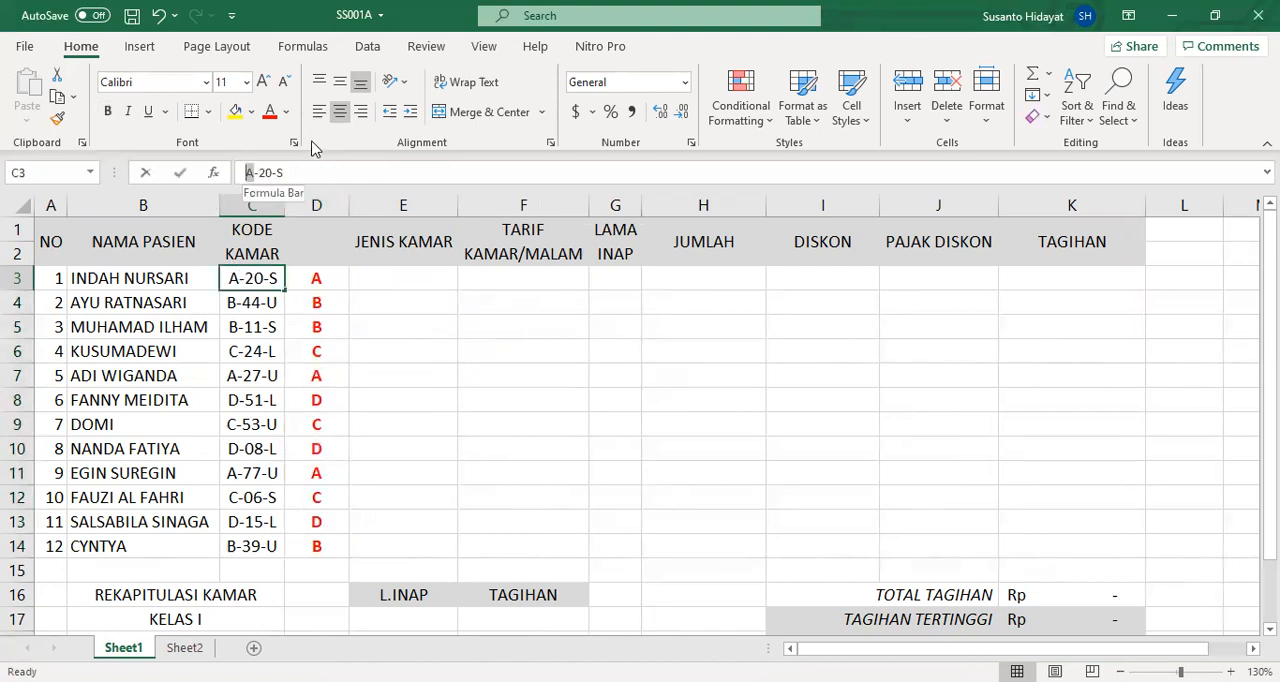
click(269, 111)
click(249, 300)
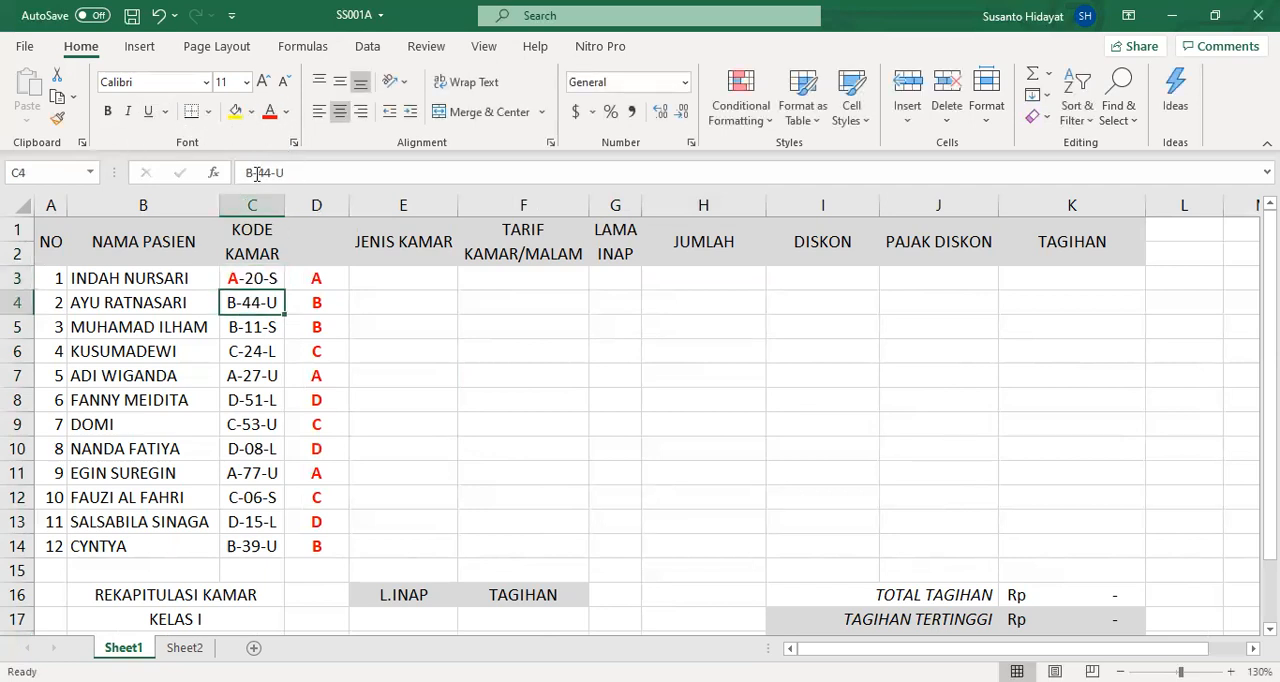
drag(257, 173, 247, 172)
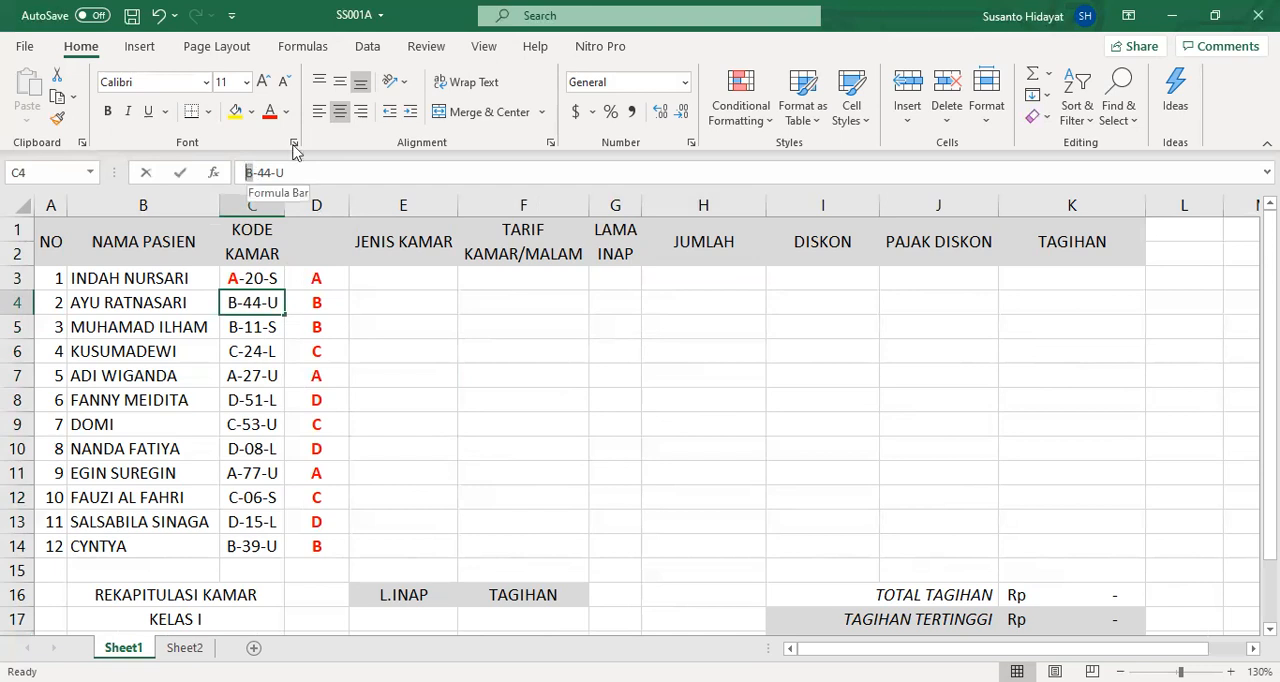
click(269, 111)
click(107, 111)
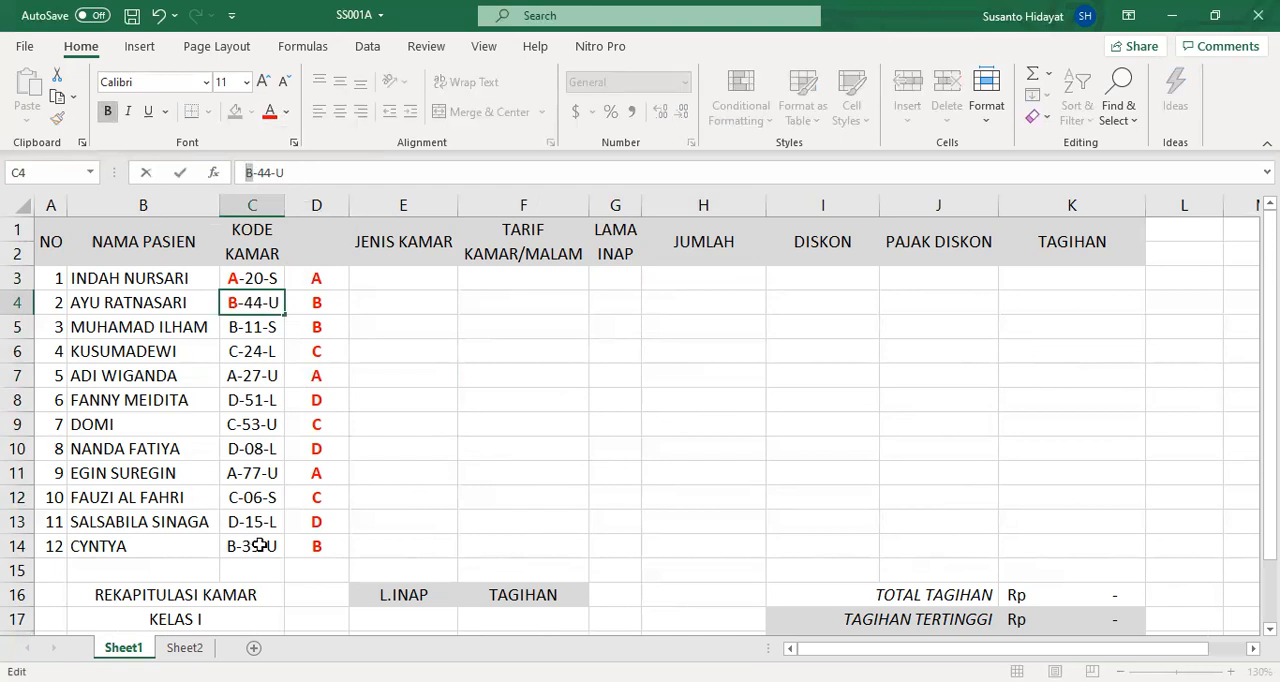
click(260, 545)
drag(255, 172, 247, 172)
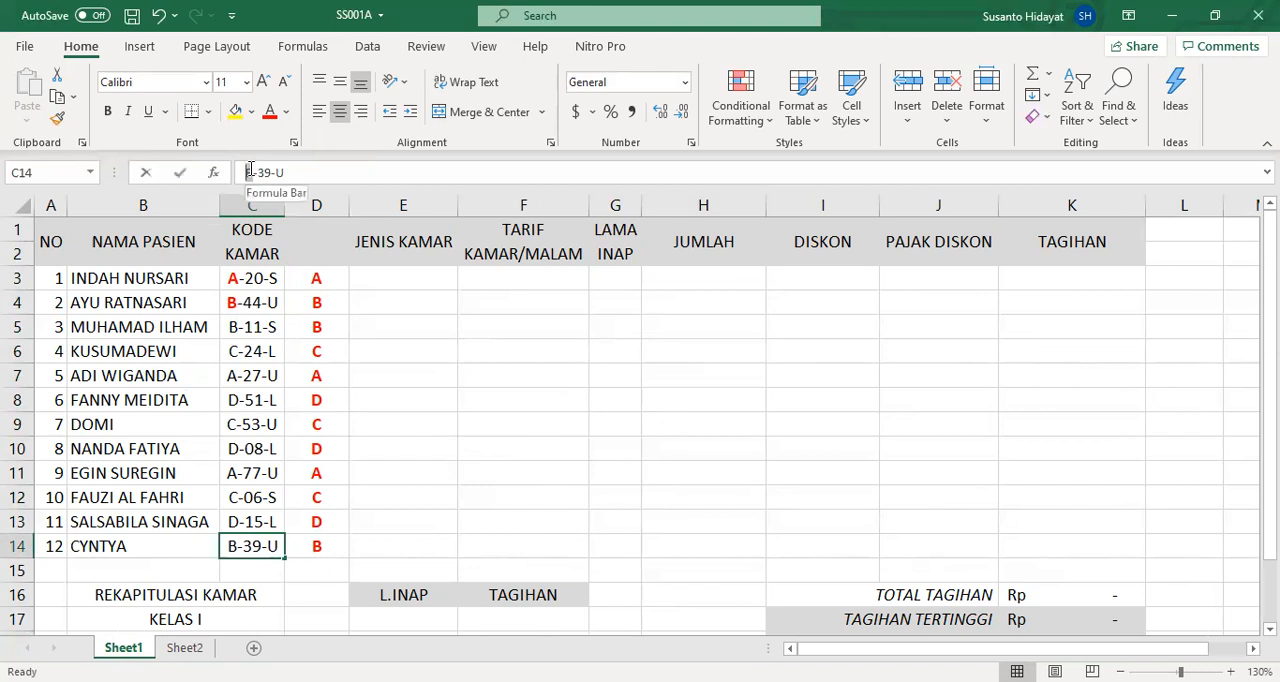
click(269, 111)
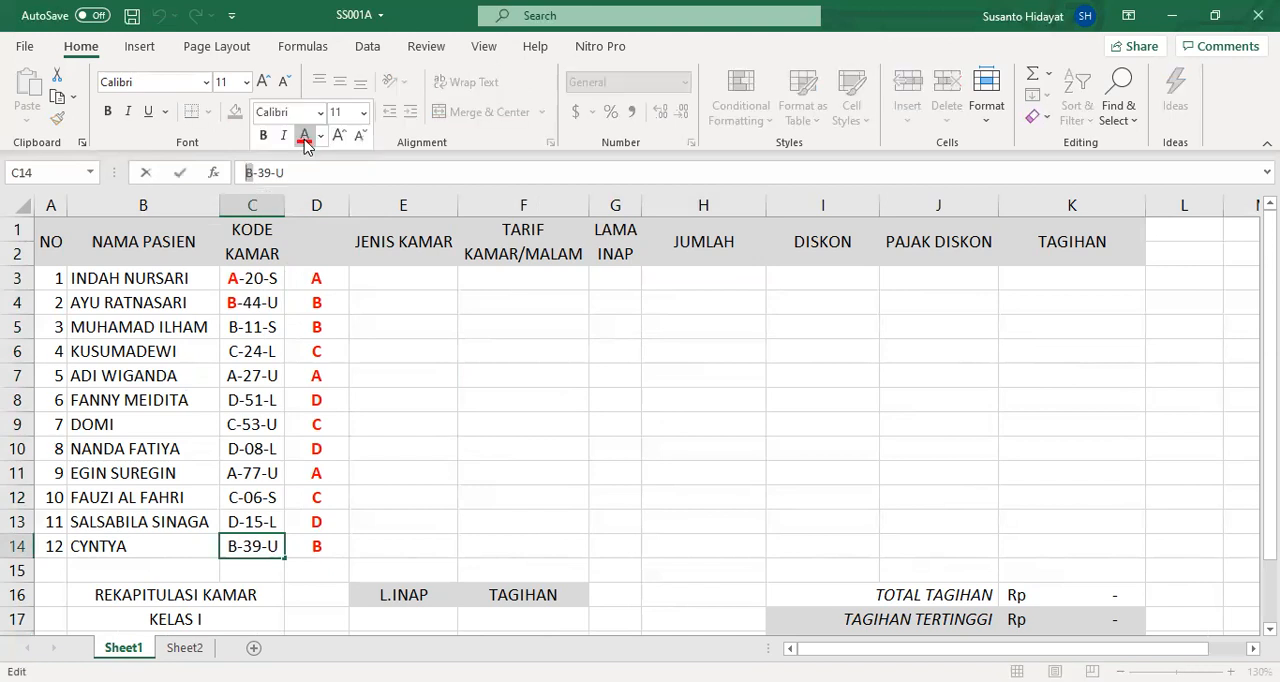
click(107, 111)
click(403, 366)
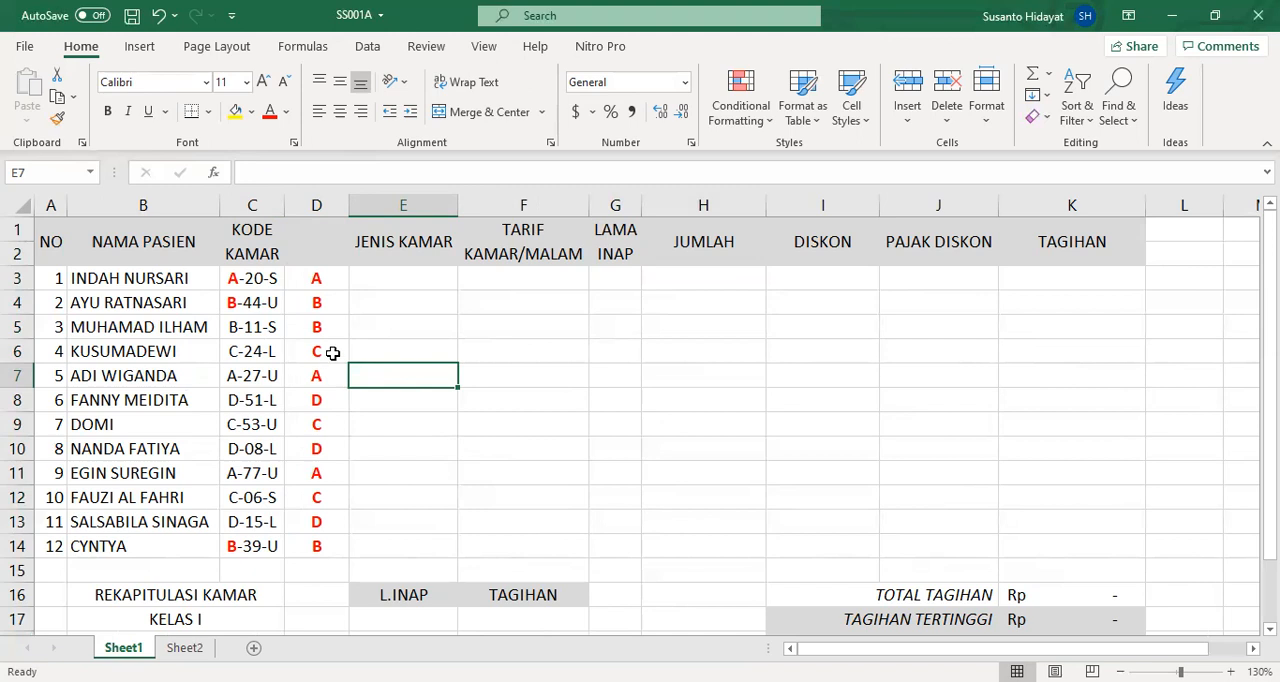
- Clear the extracted letters in D4:D14 and refill the range from the LEFT formula in D3
click(319, 279)
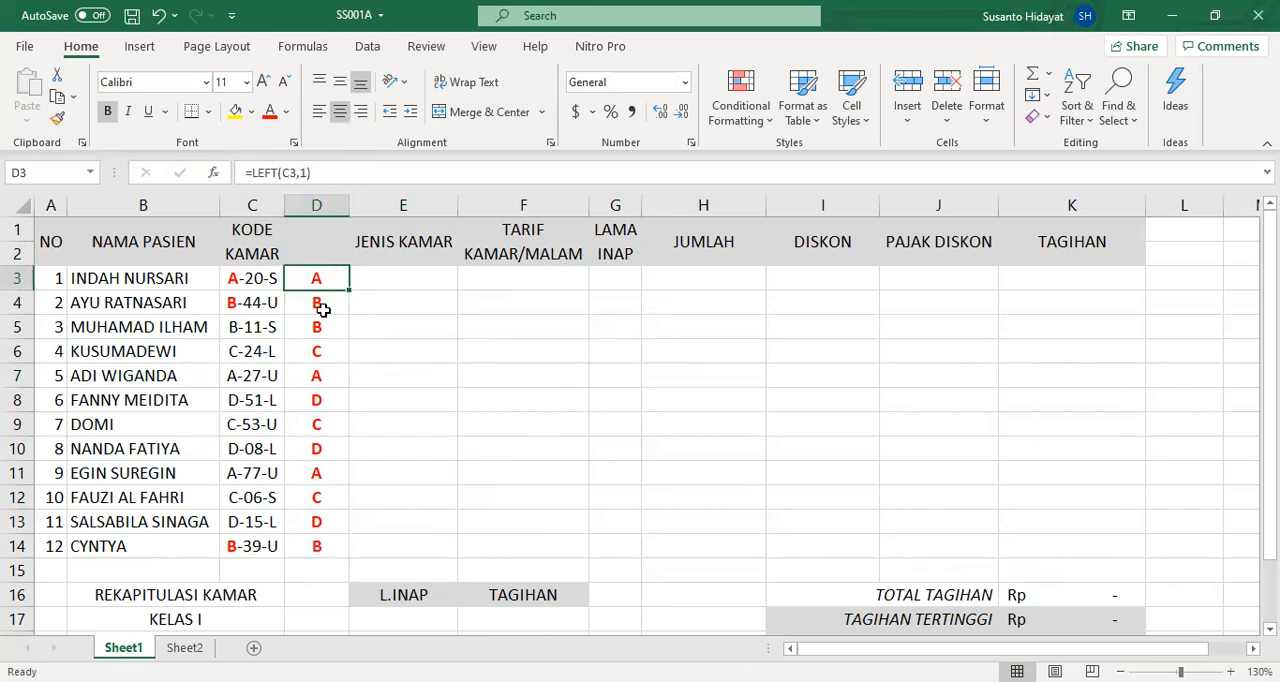
drag(323, 306, 333, 537)
key(Delete)
click(335, 278)
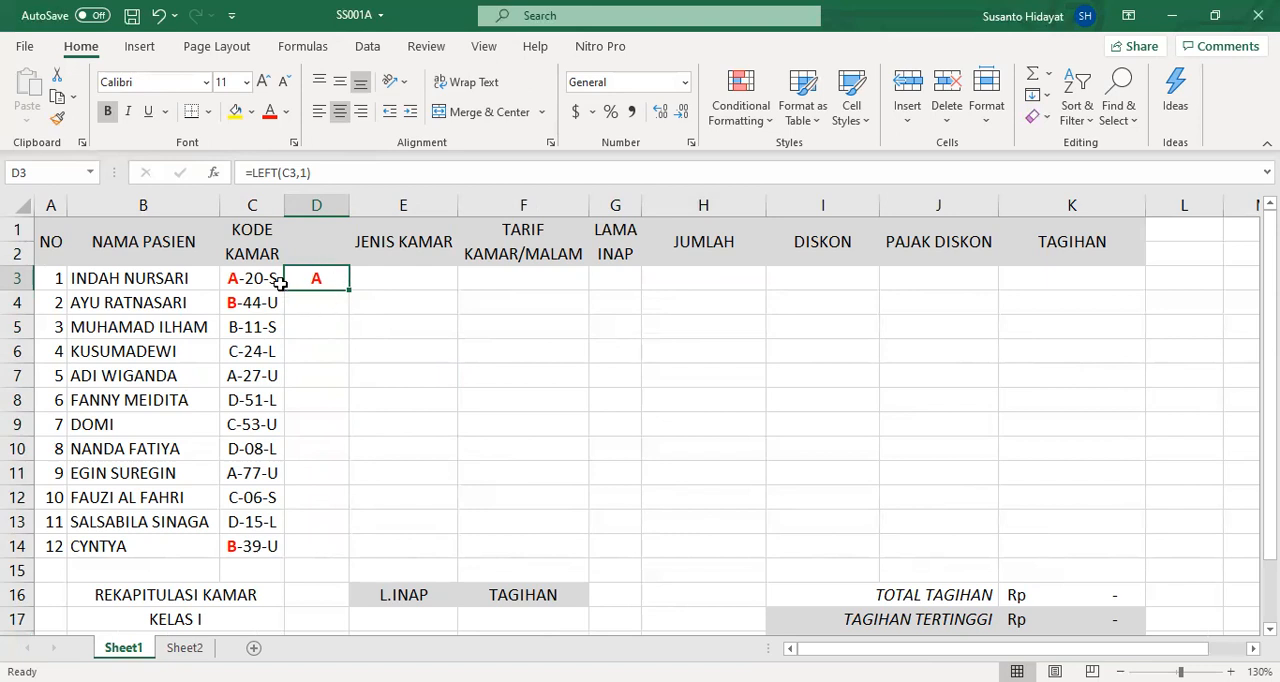
double_click(350, 290)
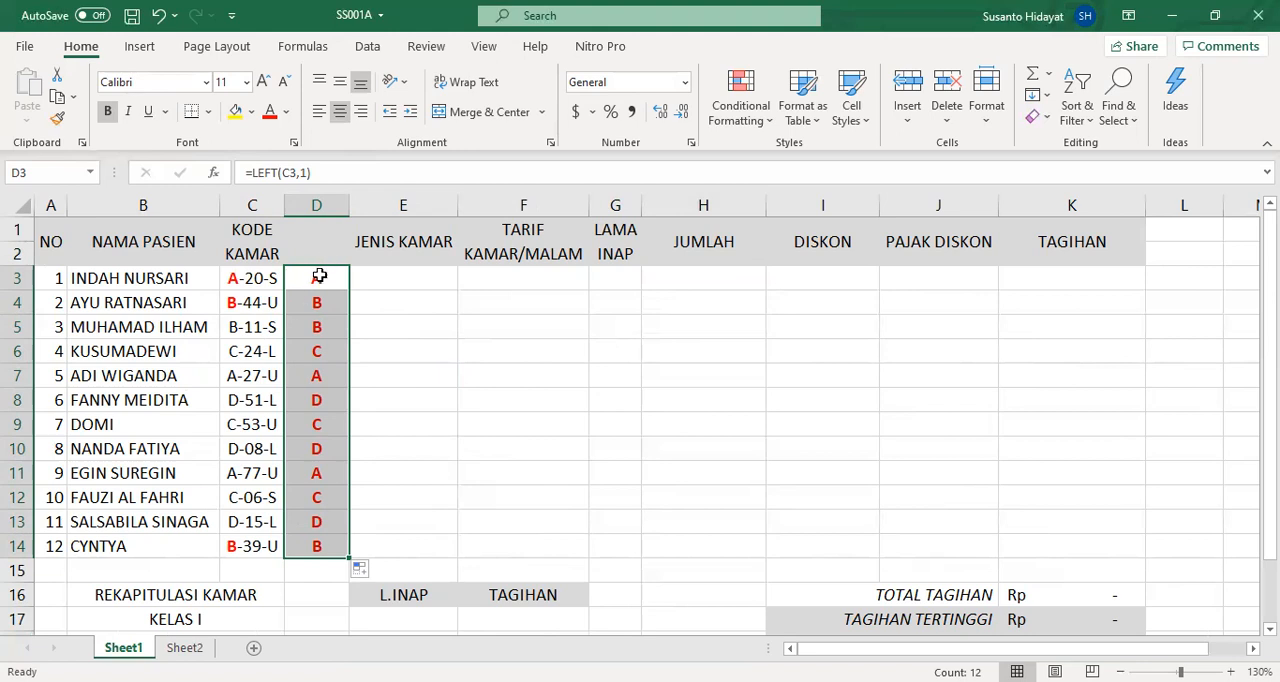
- Start a VLOOKUP function in E3 under JENIS KAMAR with D3 as the lookup value and harga as the table array
click(404, 282)
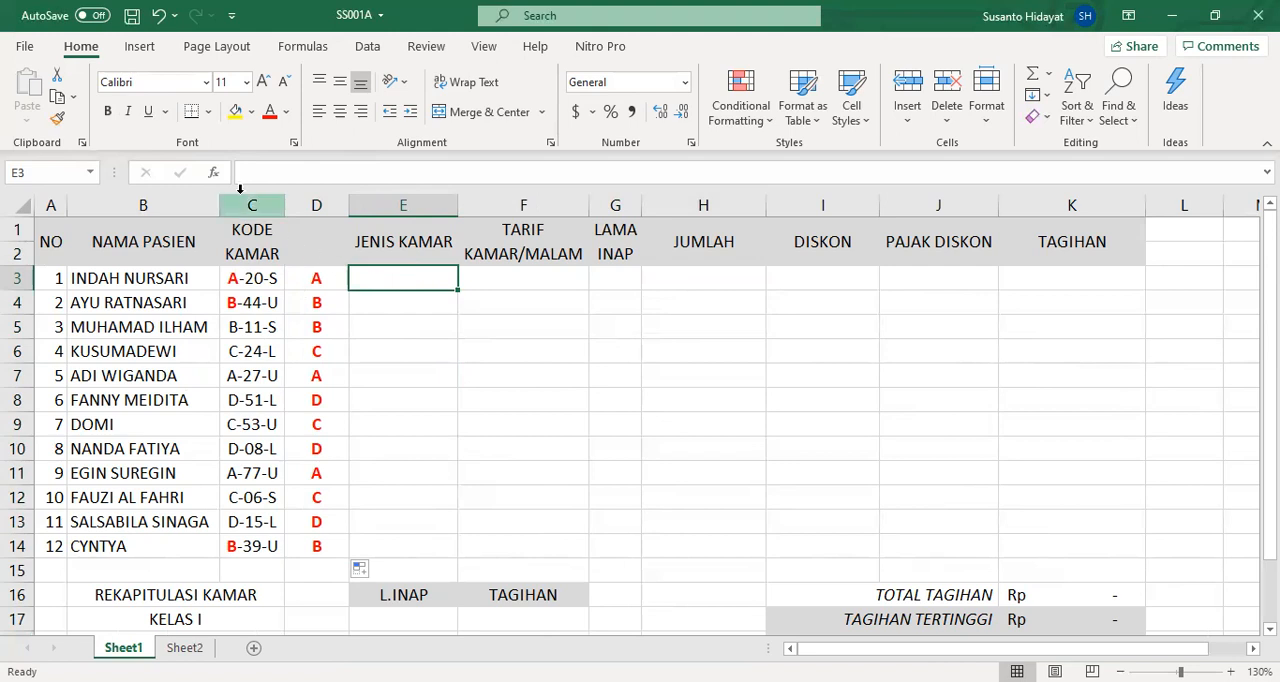
click(214, 173)
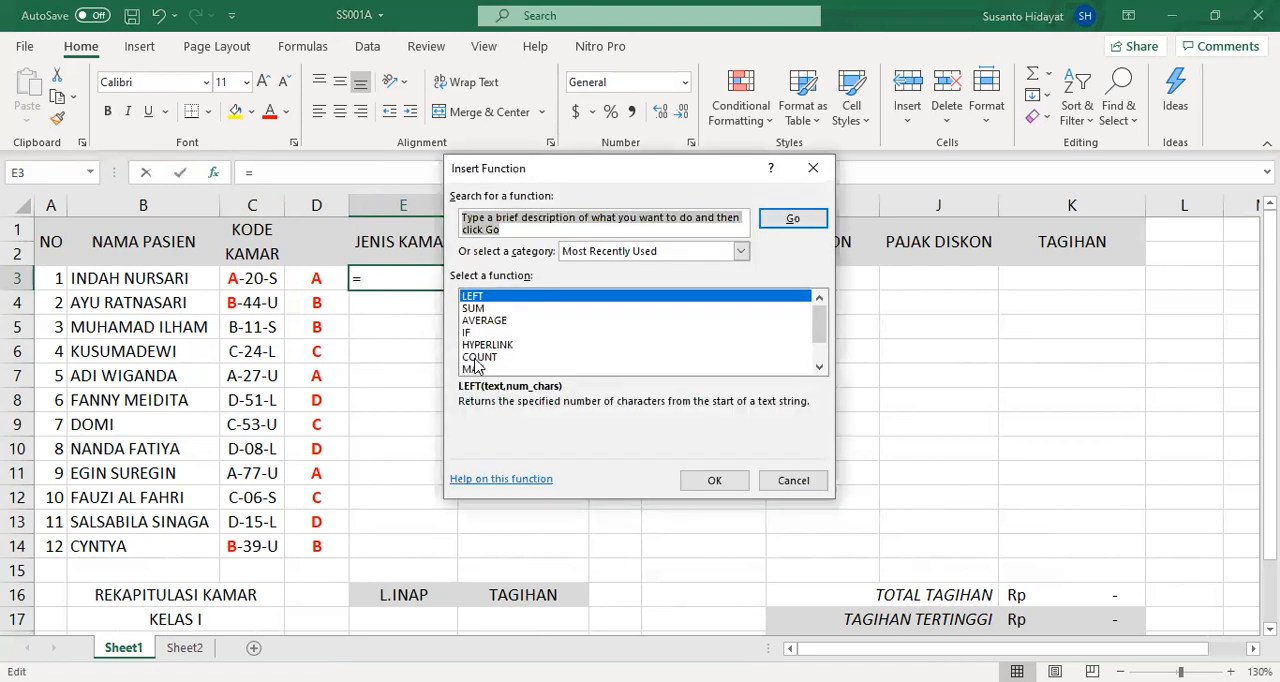
text(vlookup)
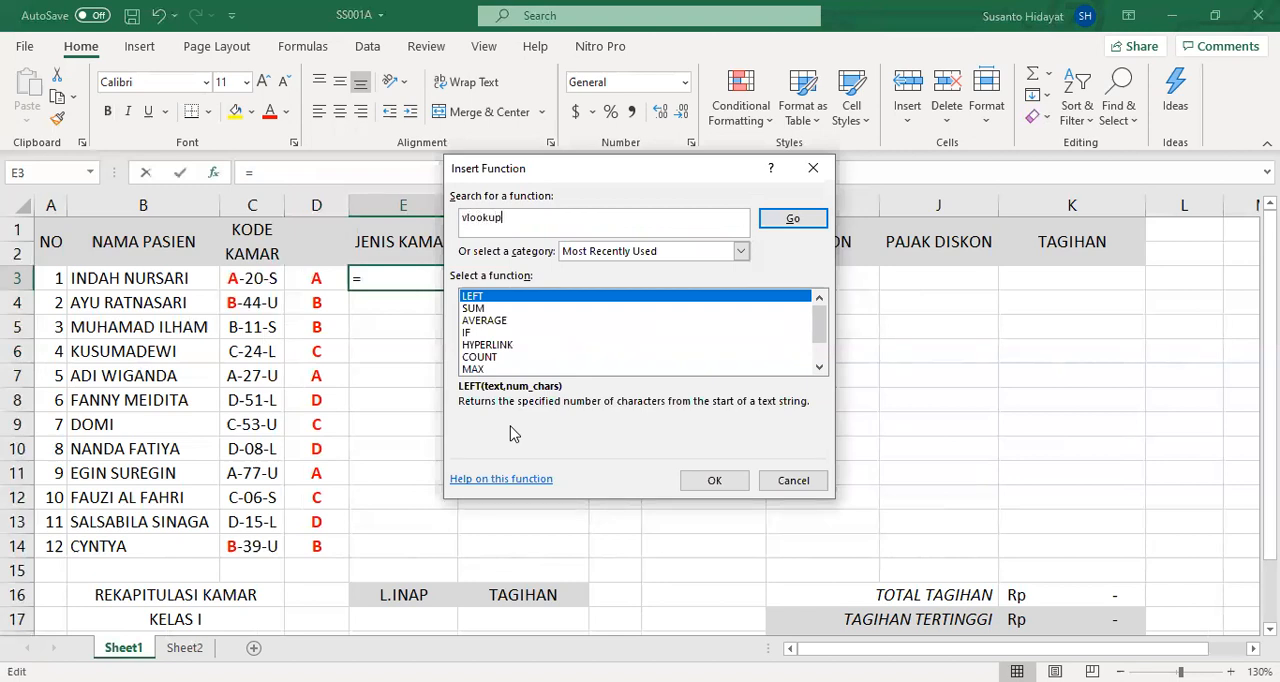
key(Return)
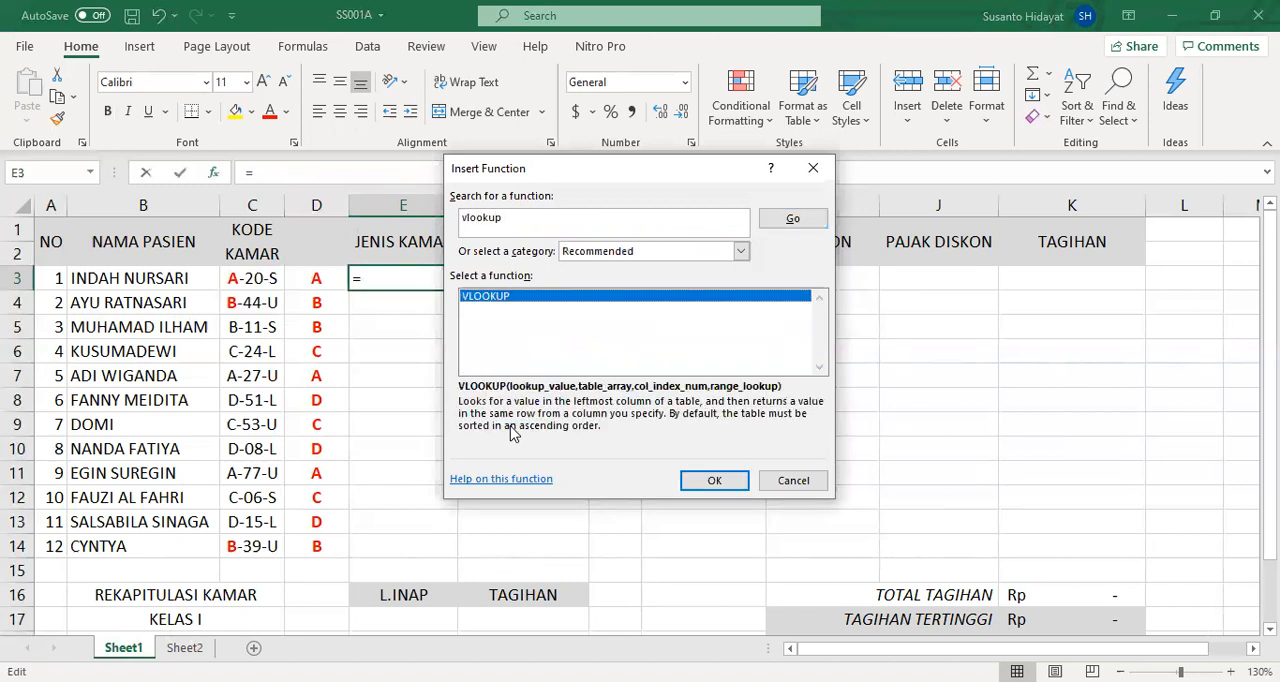
click(733, 483)
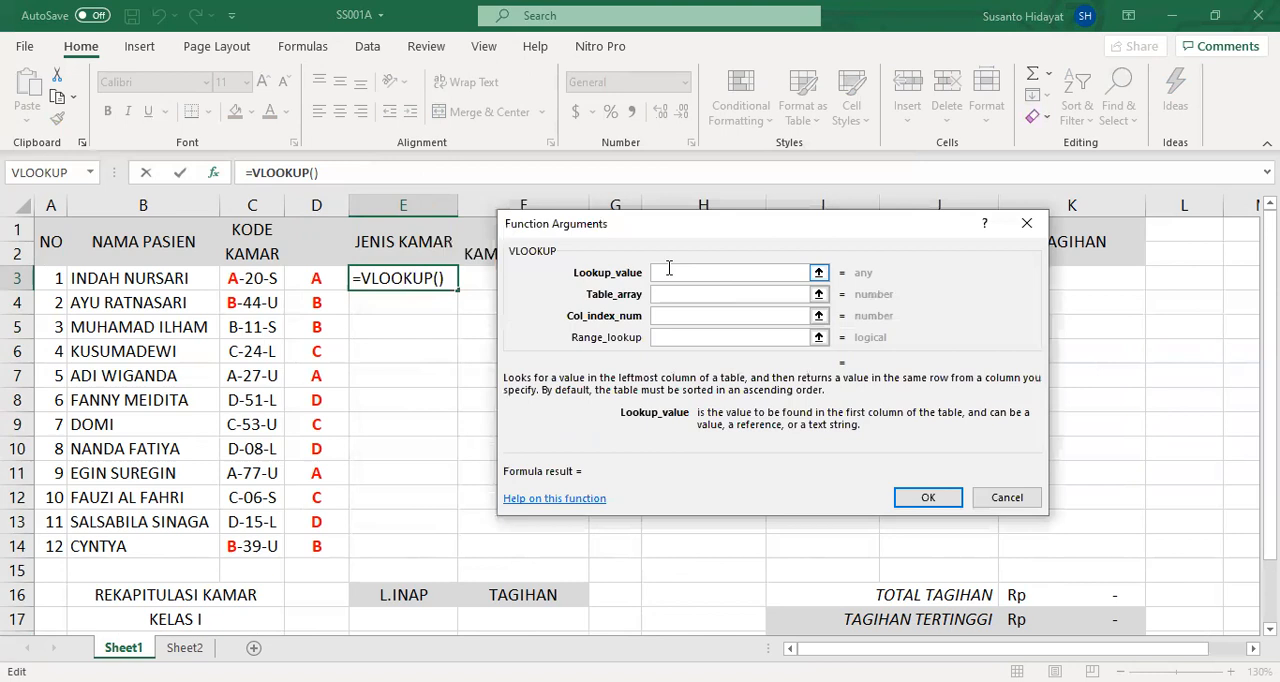
click(313, 280)
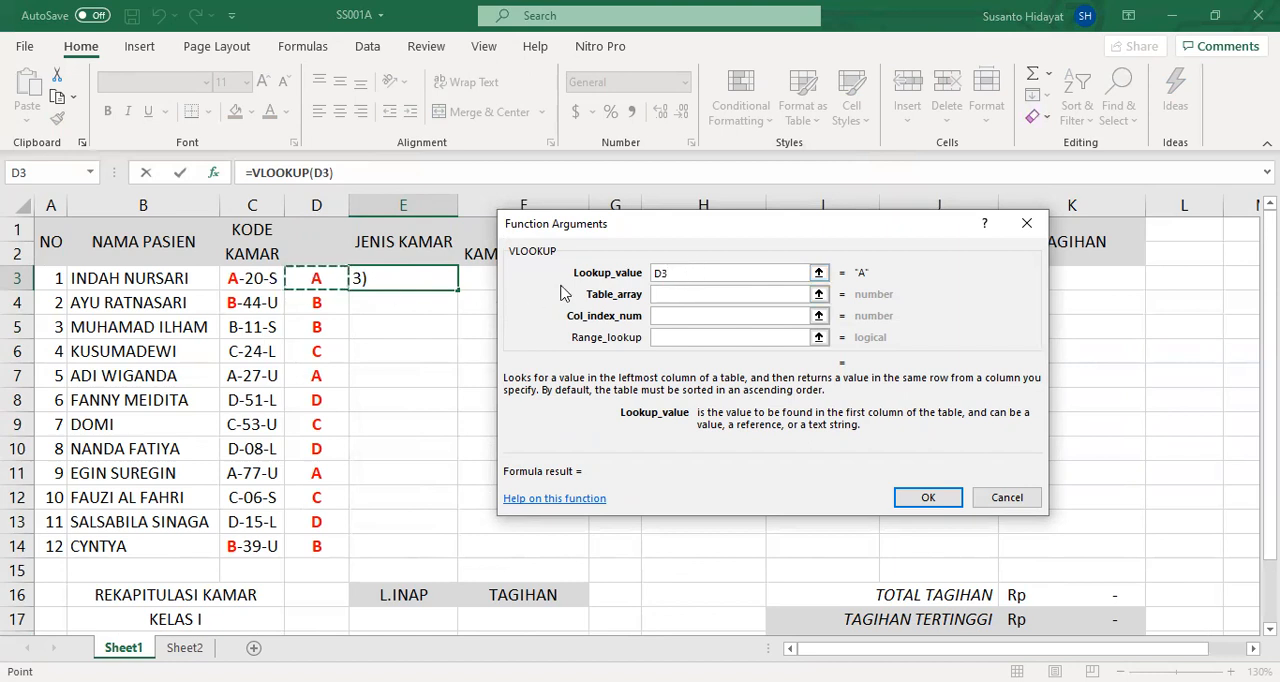
click(663, 295)
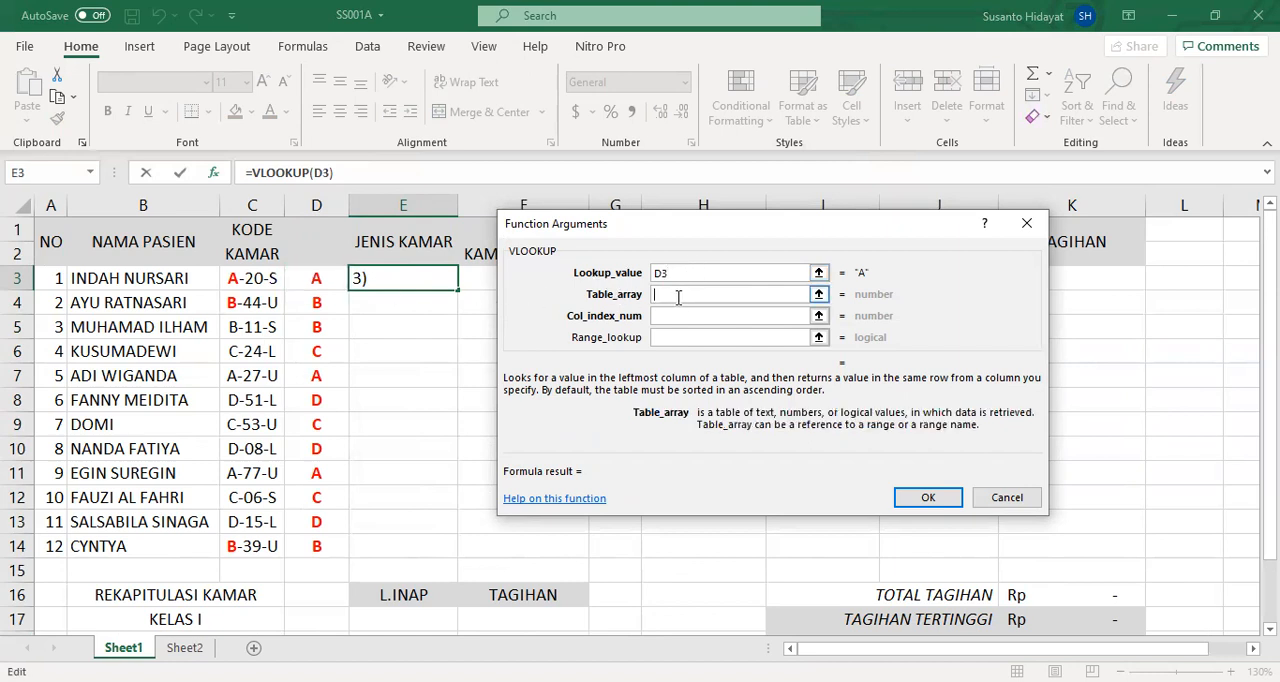
text(harga)
key(Tab)
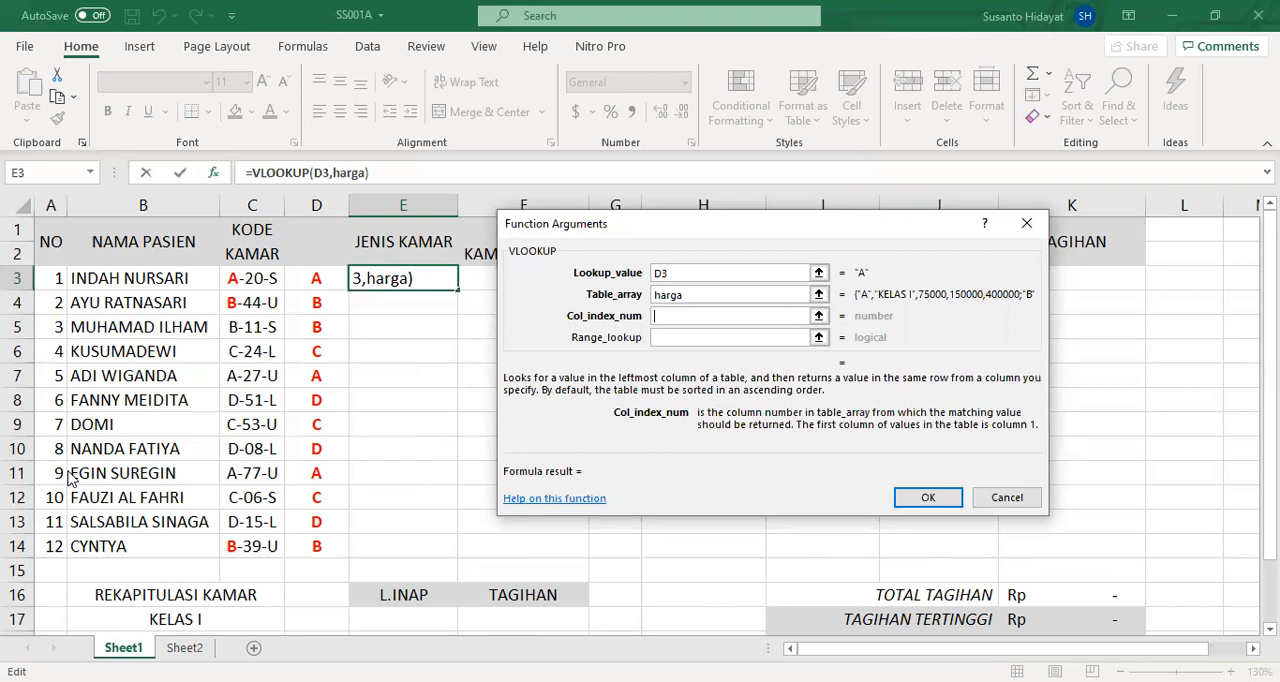
- Complete the VLOOKUP in E3 with column index 2 and range lookup 0, and fill it down through E14
text(2)
click(703, 339)
click(703, 339)
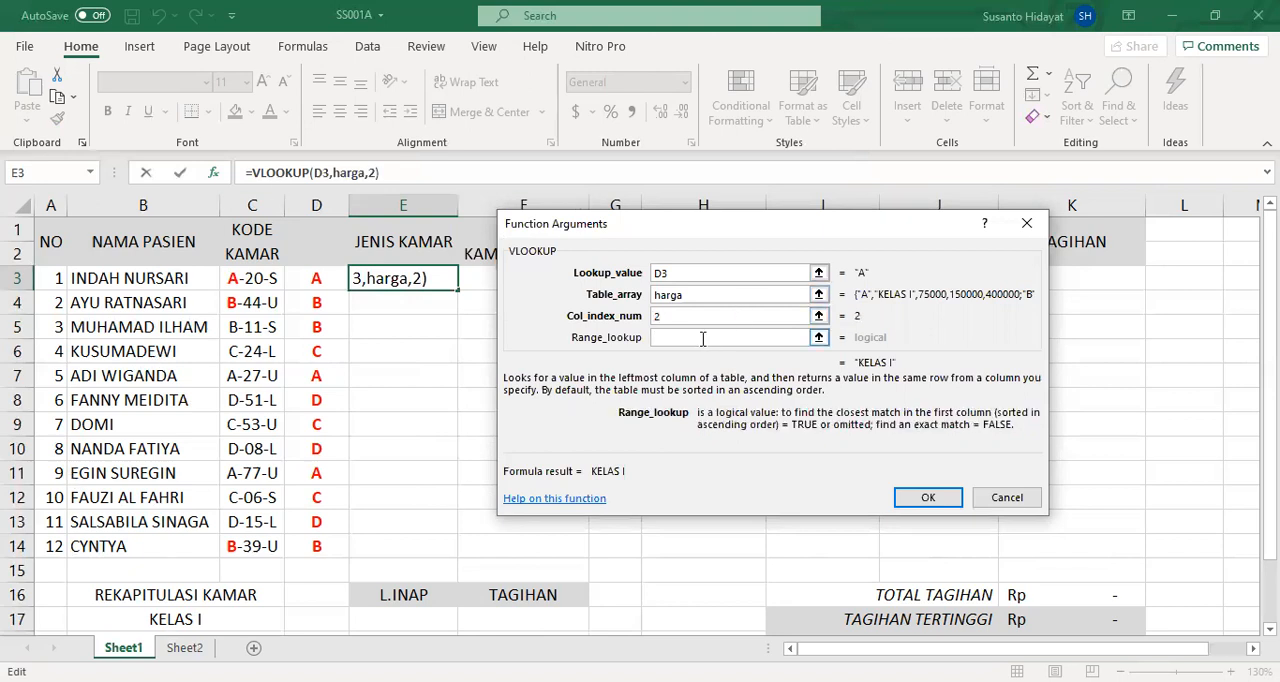
text(0)
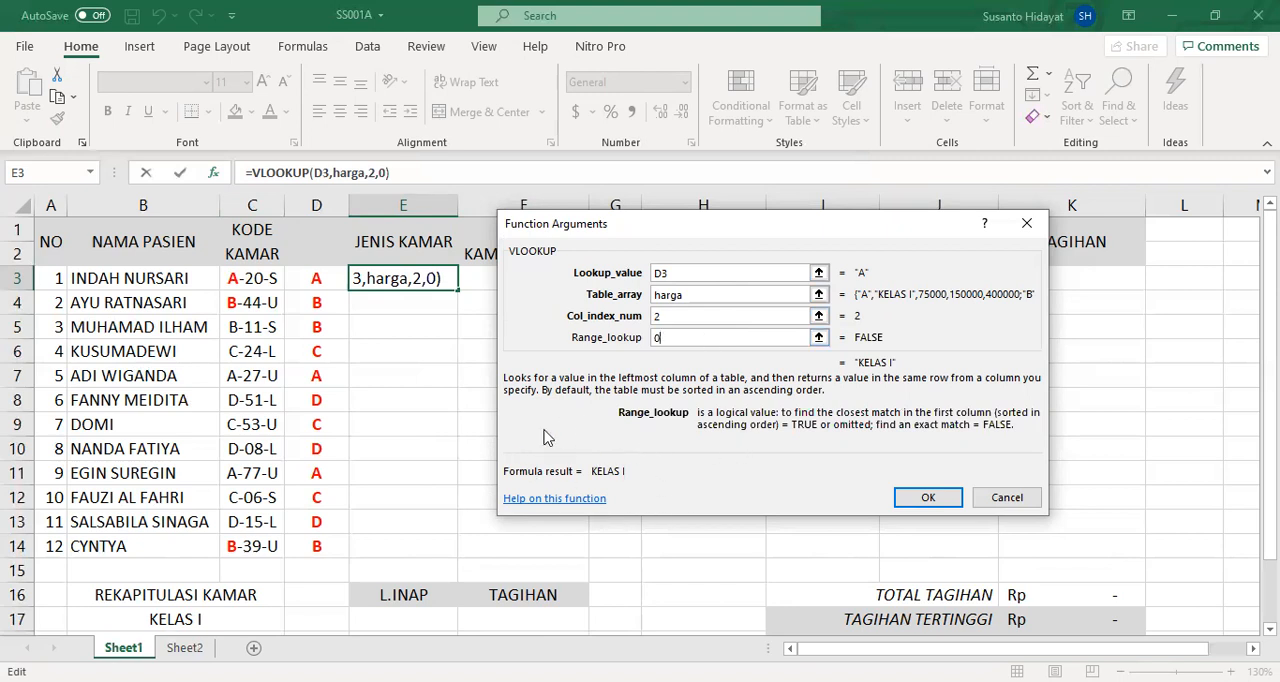
click(928, 497)
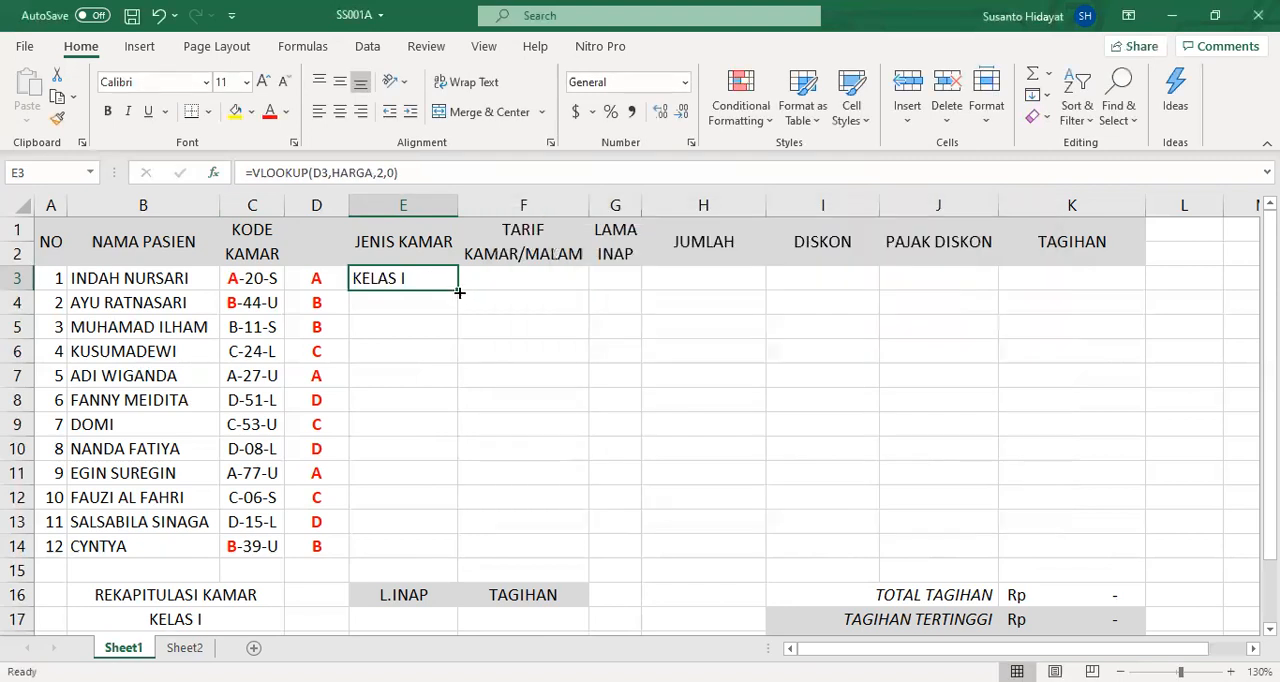
double_click(455, 287)
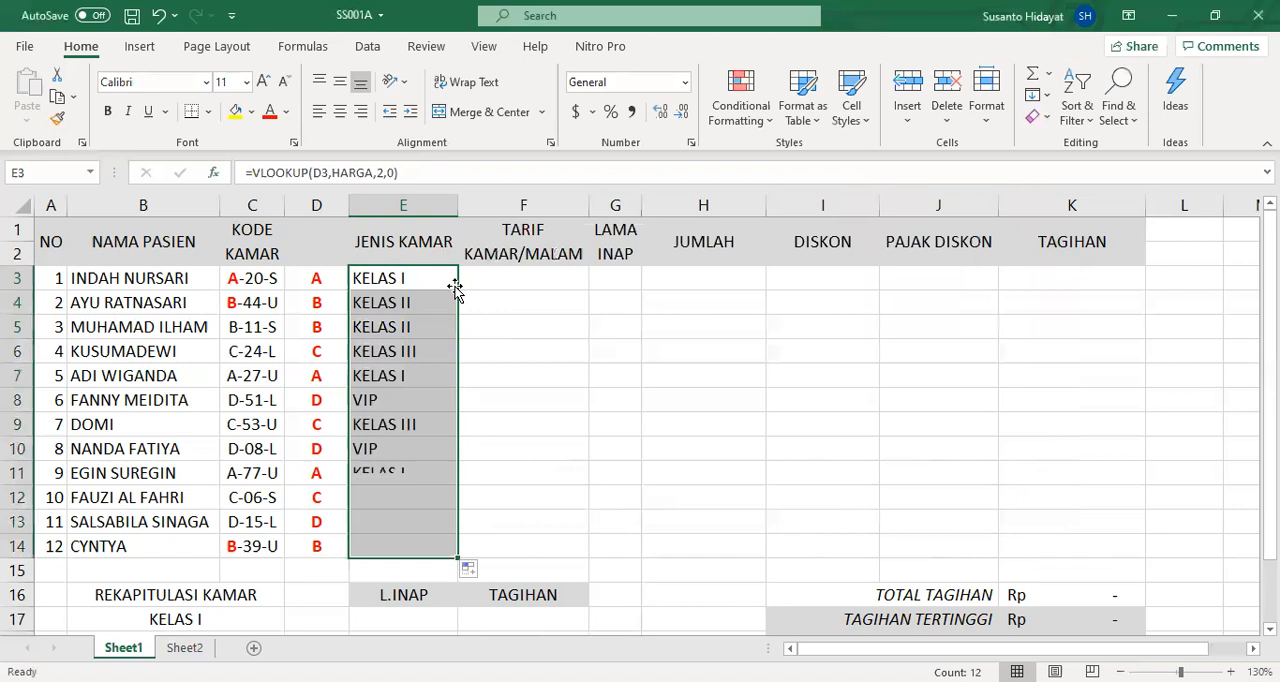
- Hide column D with the extracted letters and clear the room type lookups in E3:E14
click(325, 278)
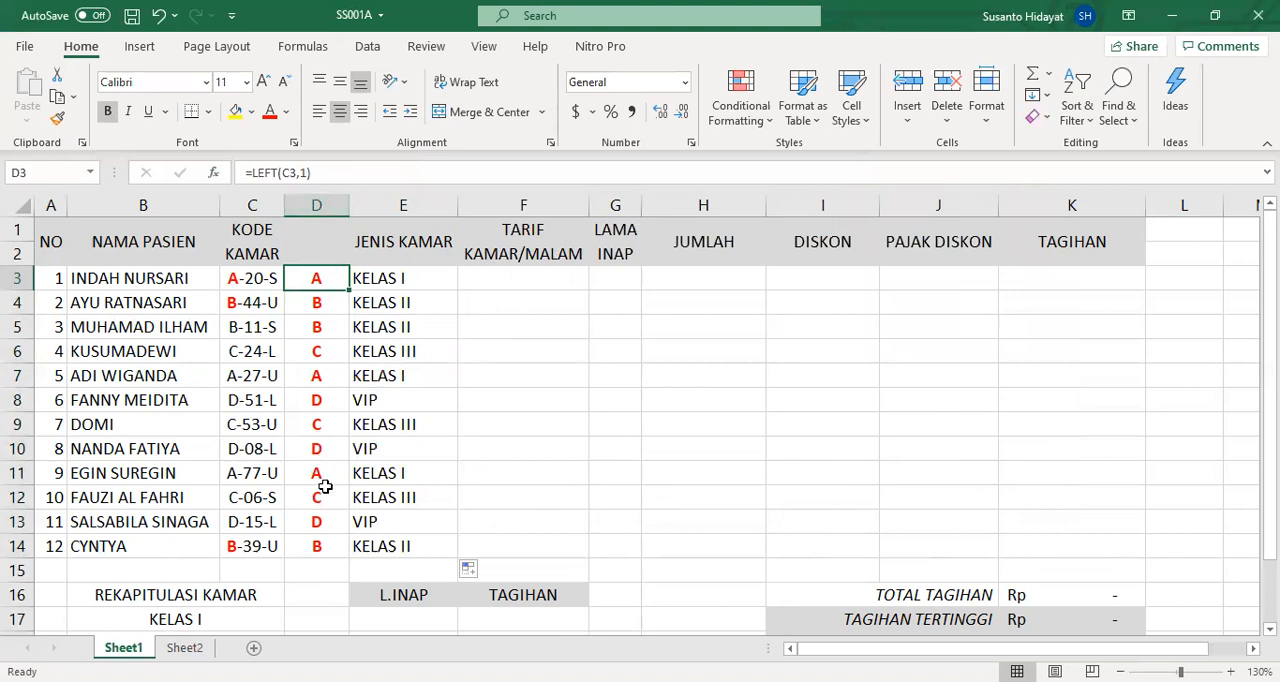
click(327, 201)
right_click(323, 216)
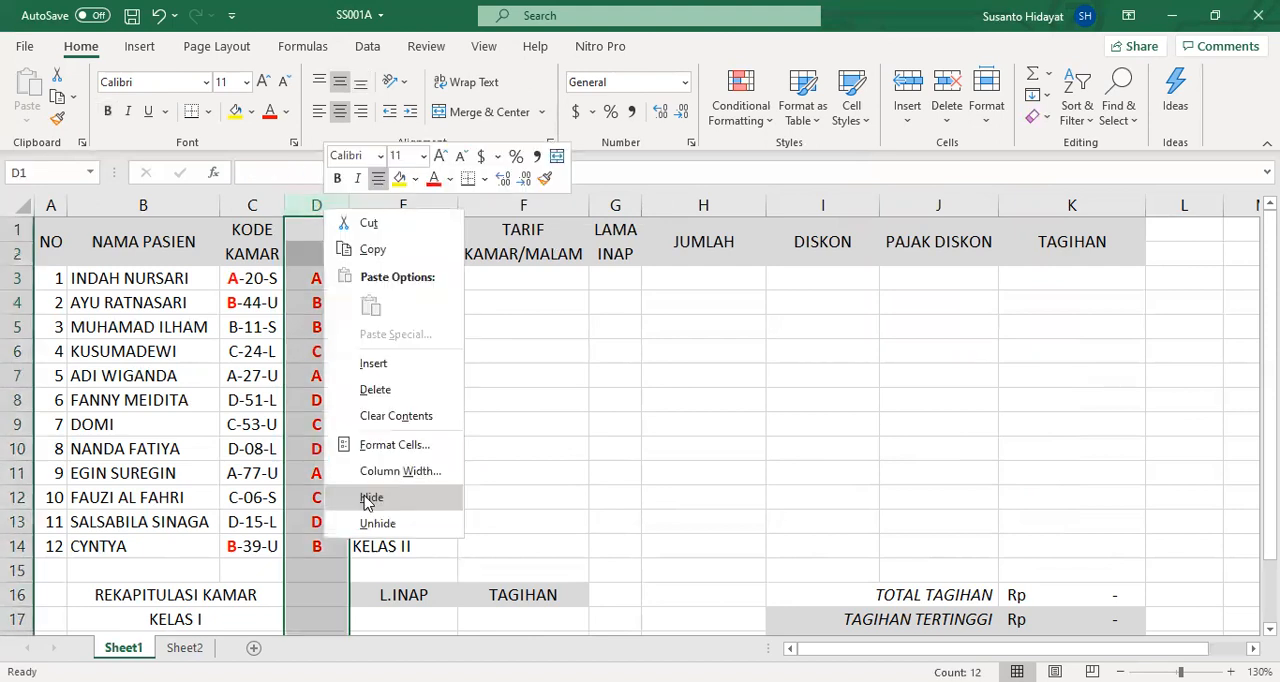
click(368, 500)
drag(340, 280, 337, 552)
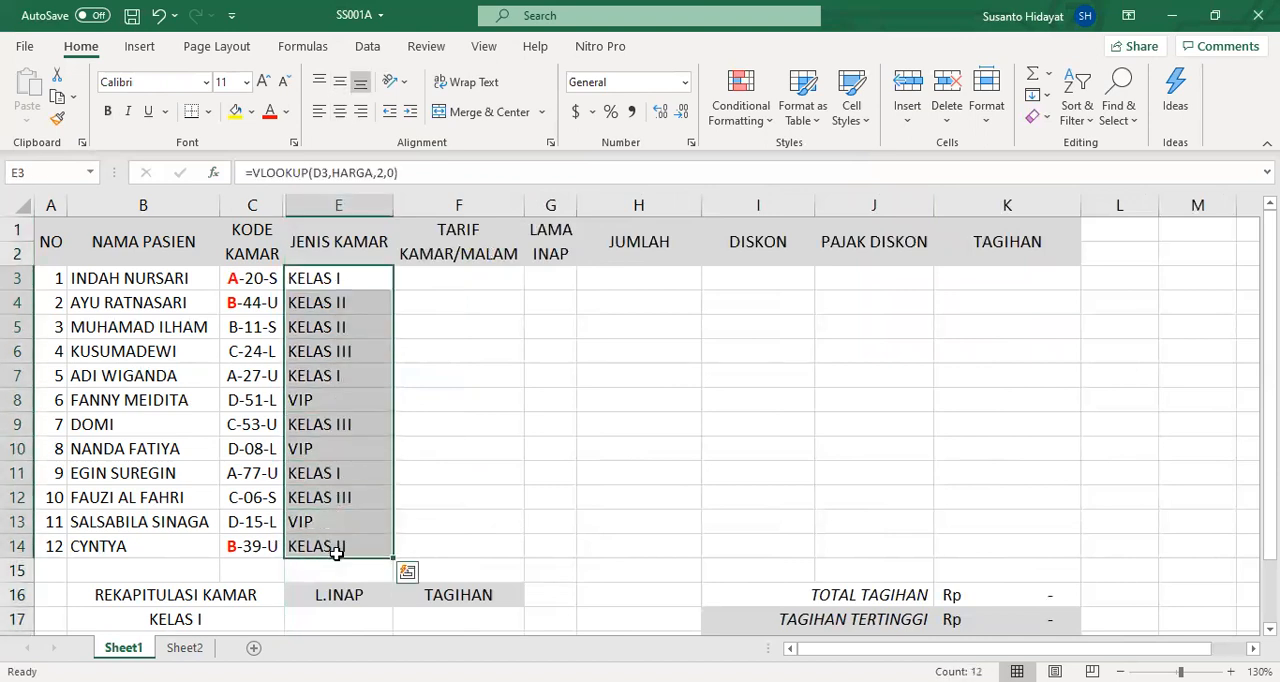
key(Delete)
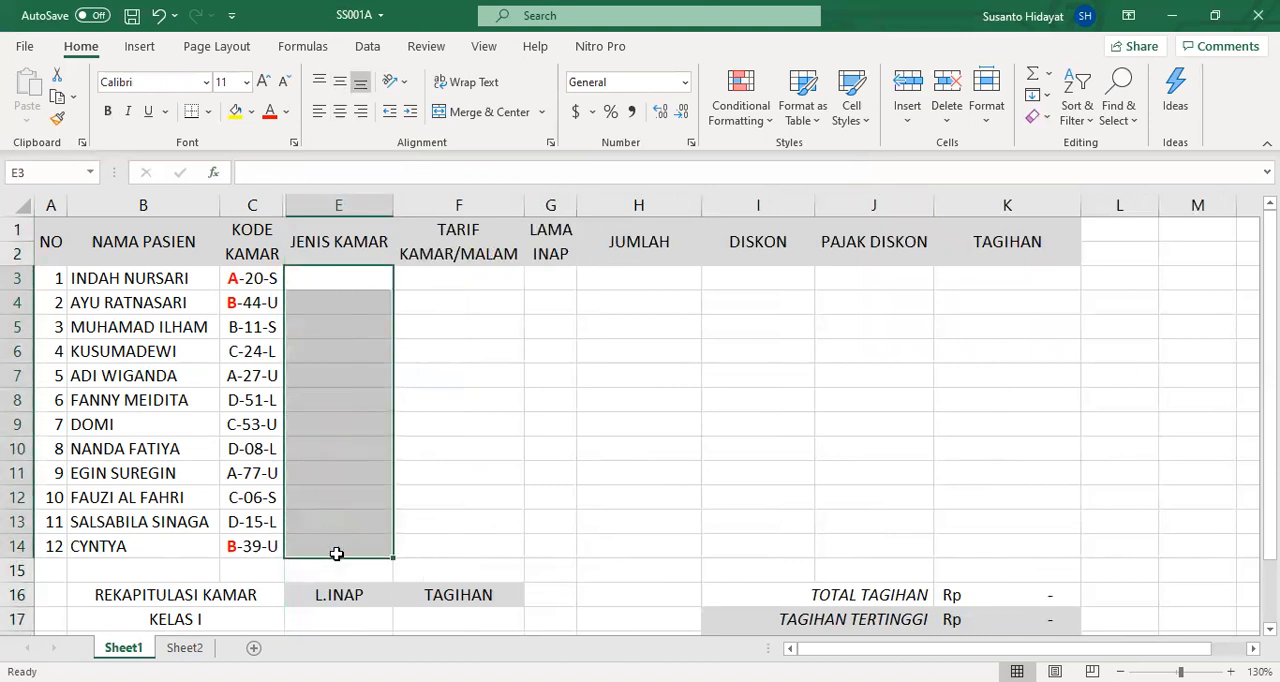
- Start a VLOOKUP function in E3 with the full room code in C3 as the lookup value
click(342, 281)
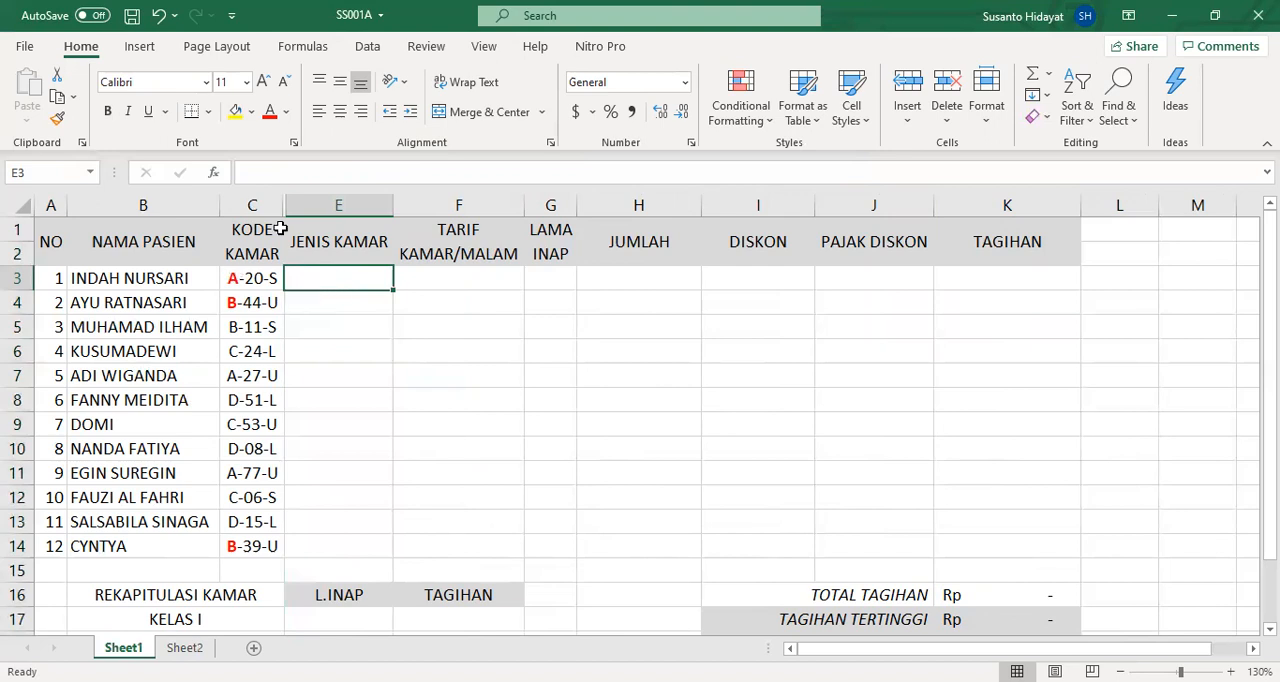
click(214, 176)
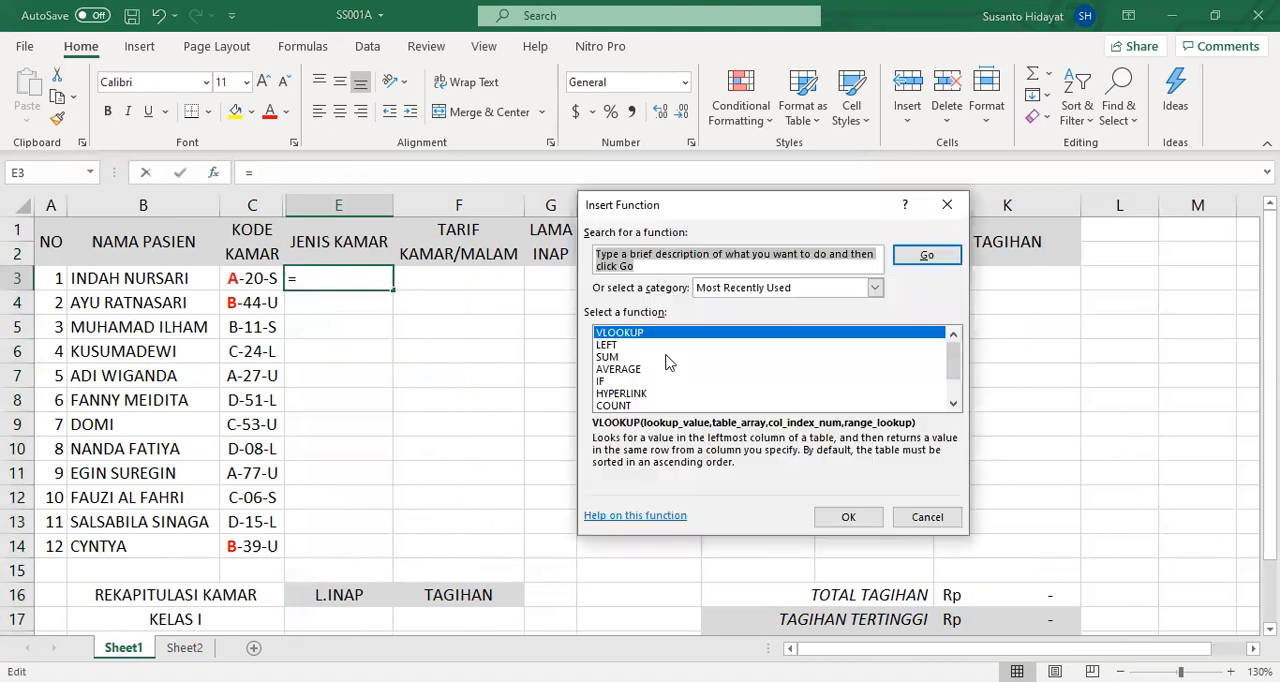
click(848, 517)
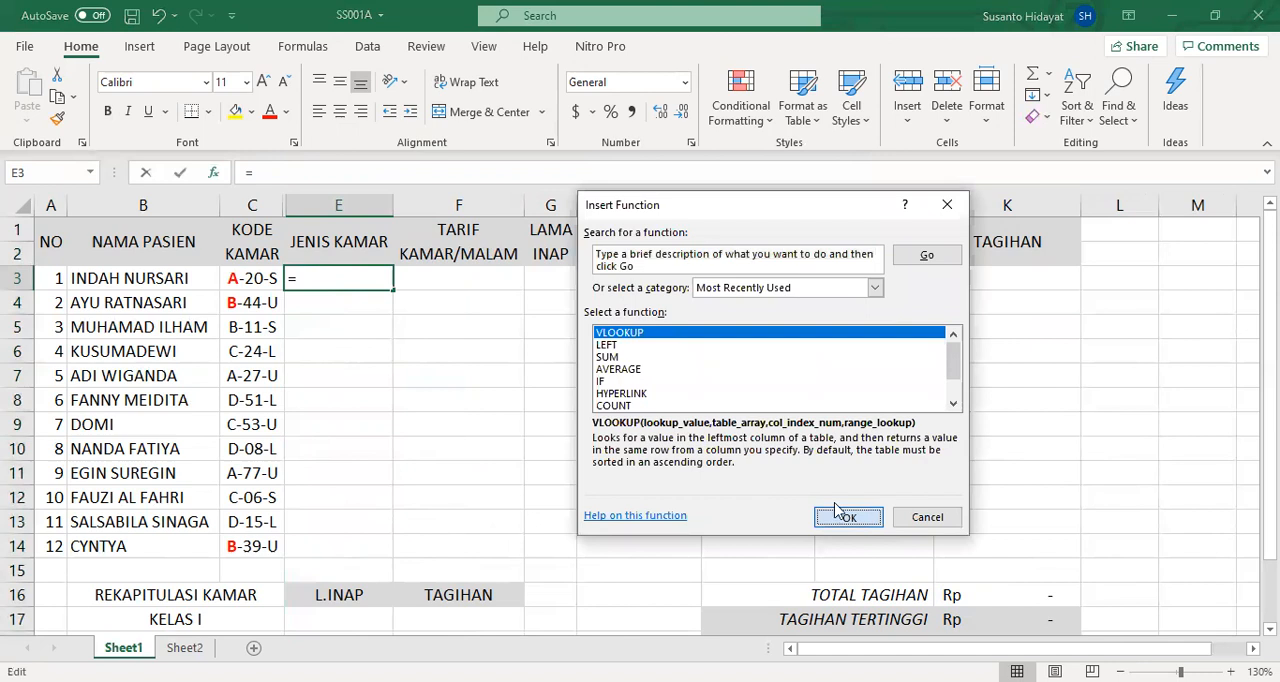
click(257, 277)
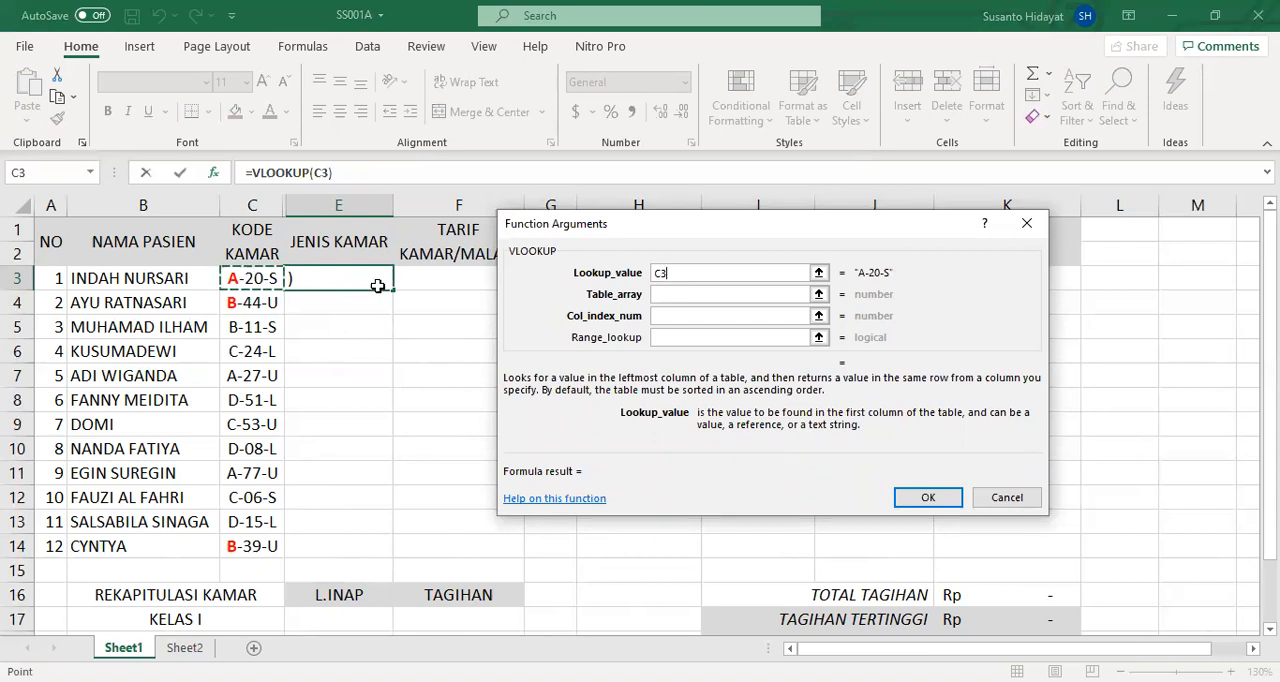
key(BackSpace)
key(BackSpace)
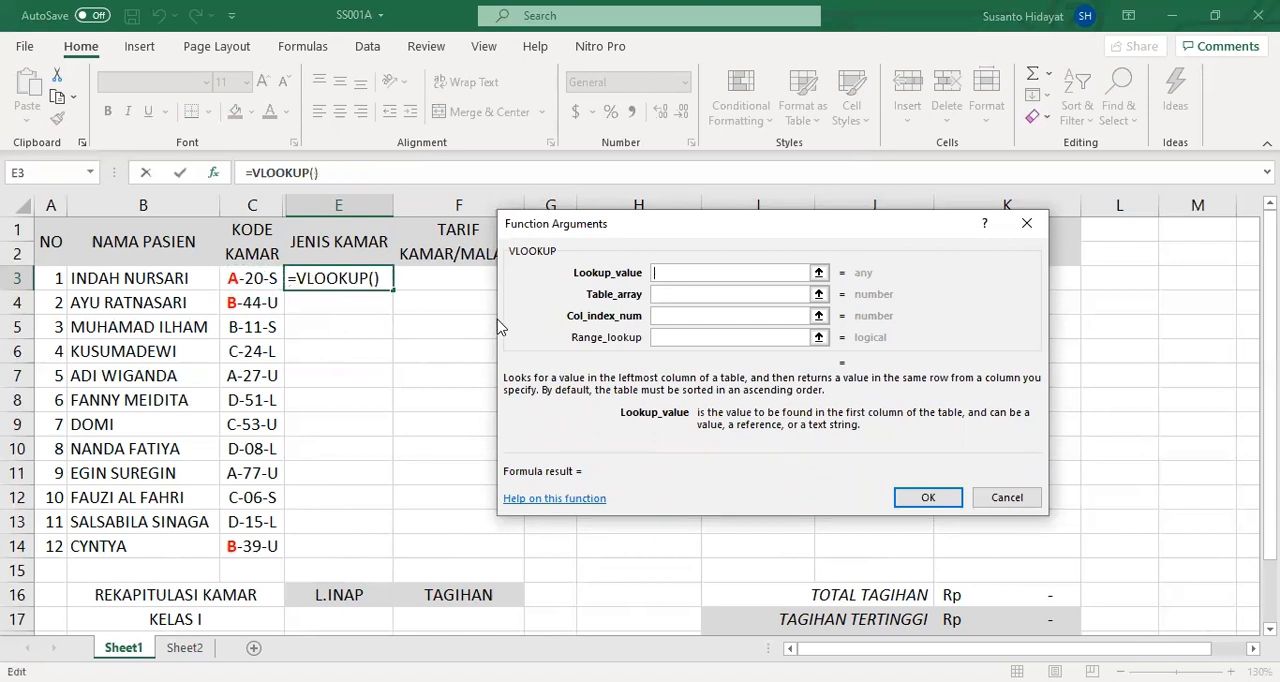
click(248, 279)
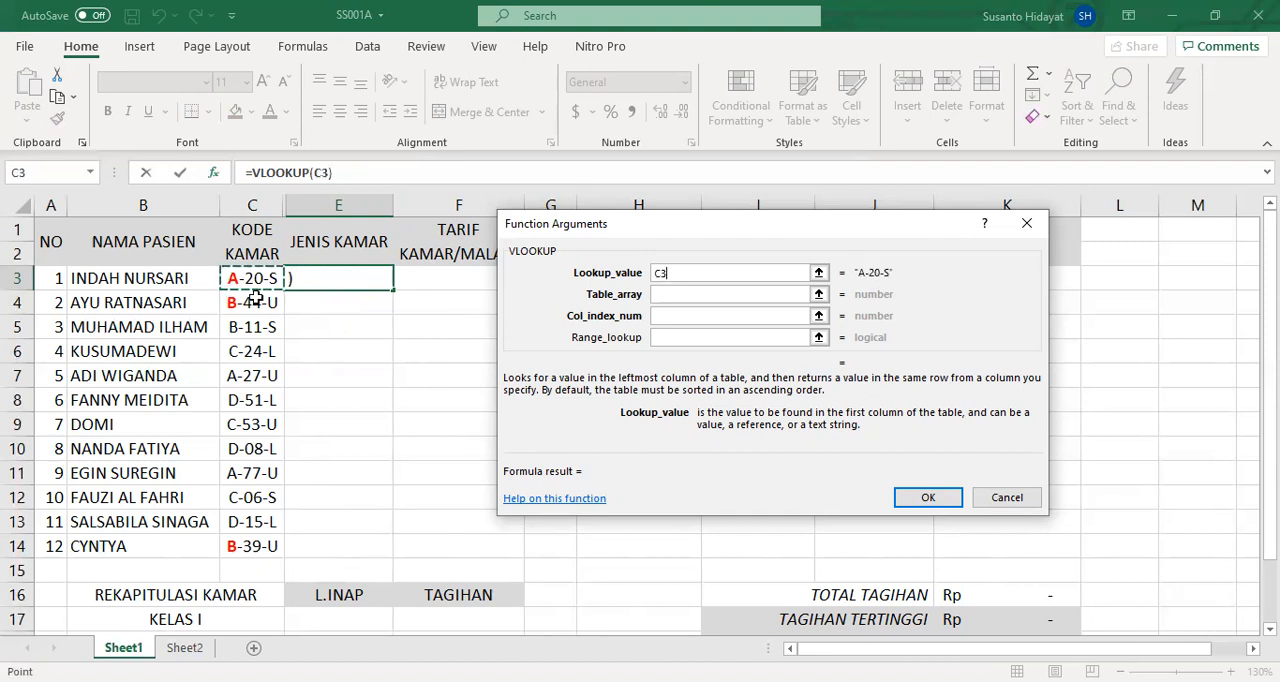
- Try the VLOOKUP with table array harga, column index 2 and range lookup 0 down through E14, then clear E3:E14
click(671, 297)
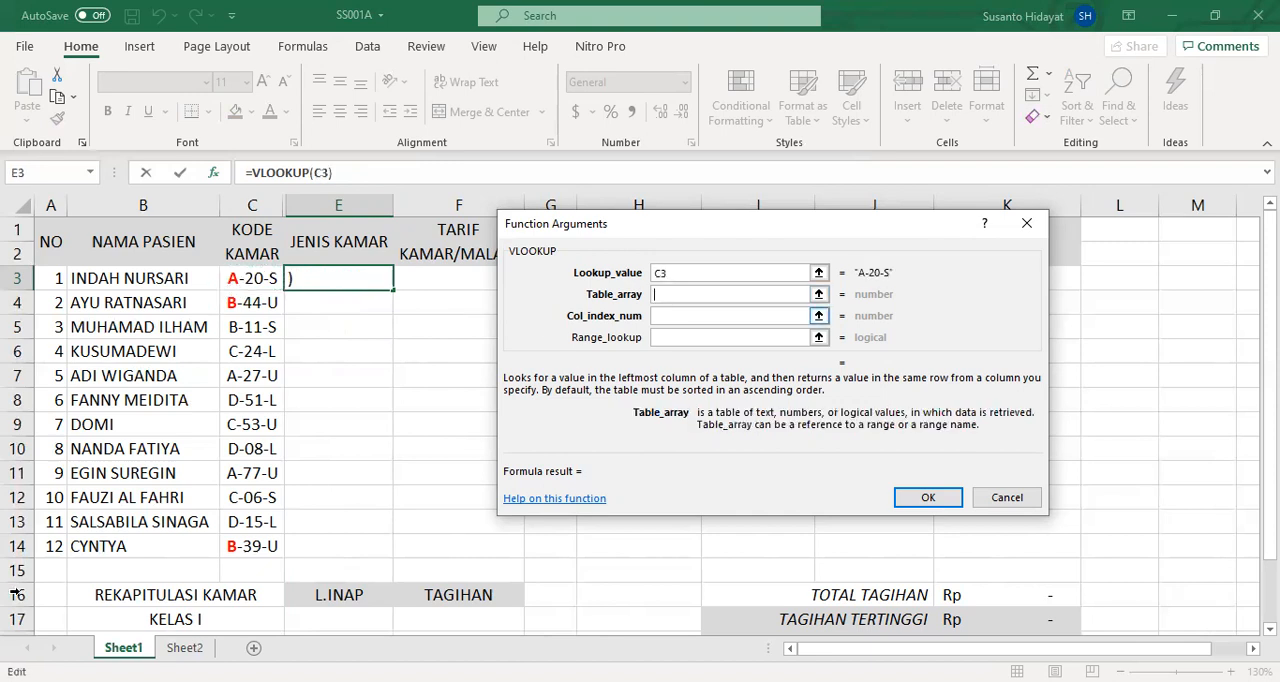
text(harga)
key(Tab)
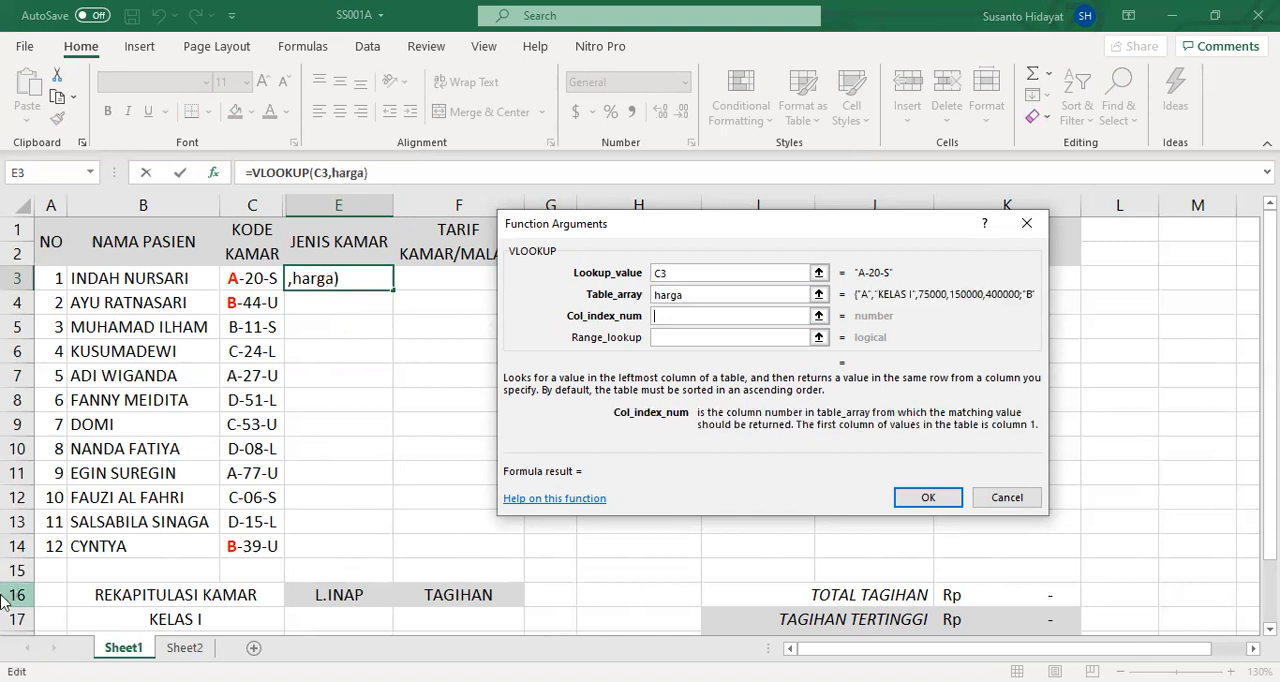
text(2)
key(Tab)
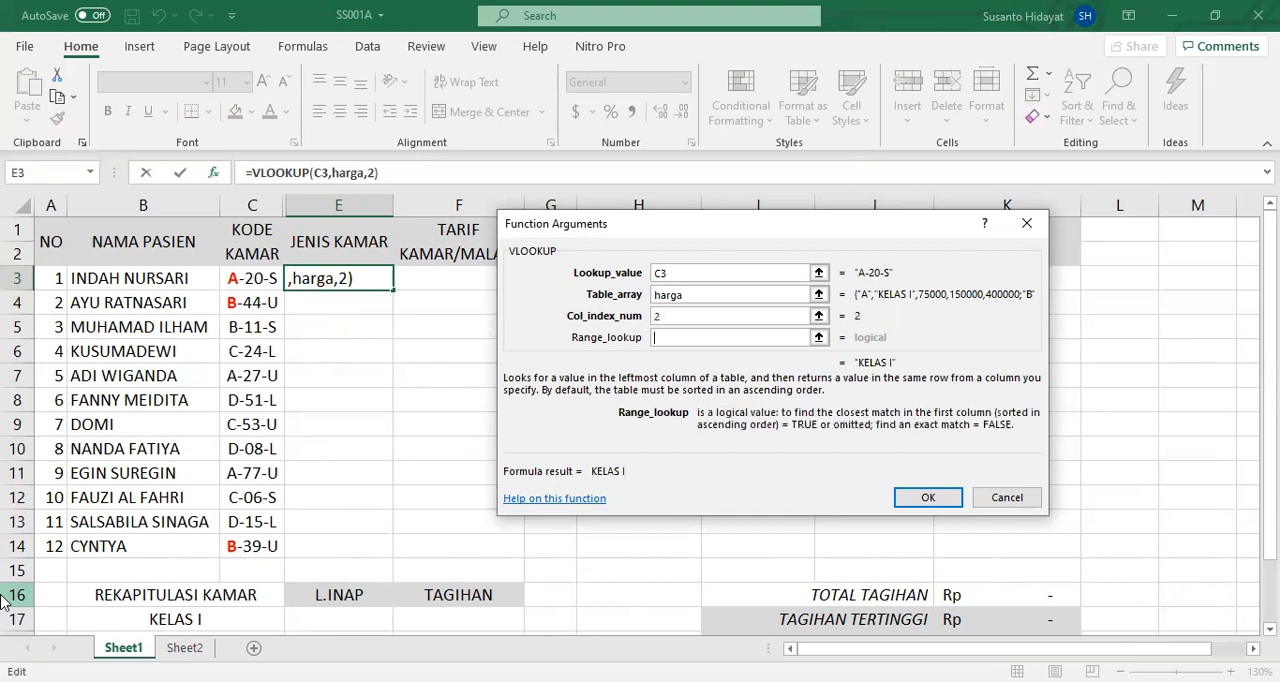
text(0)
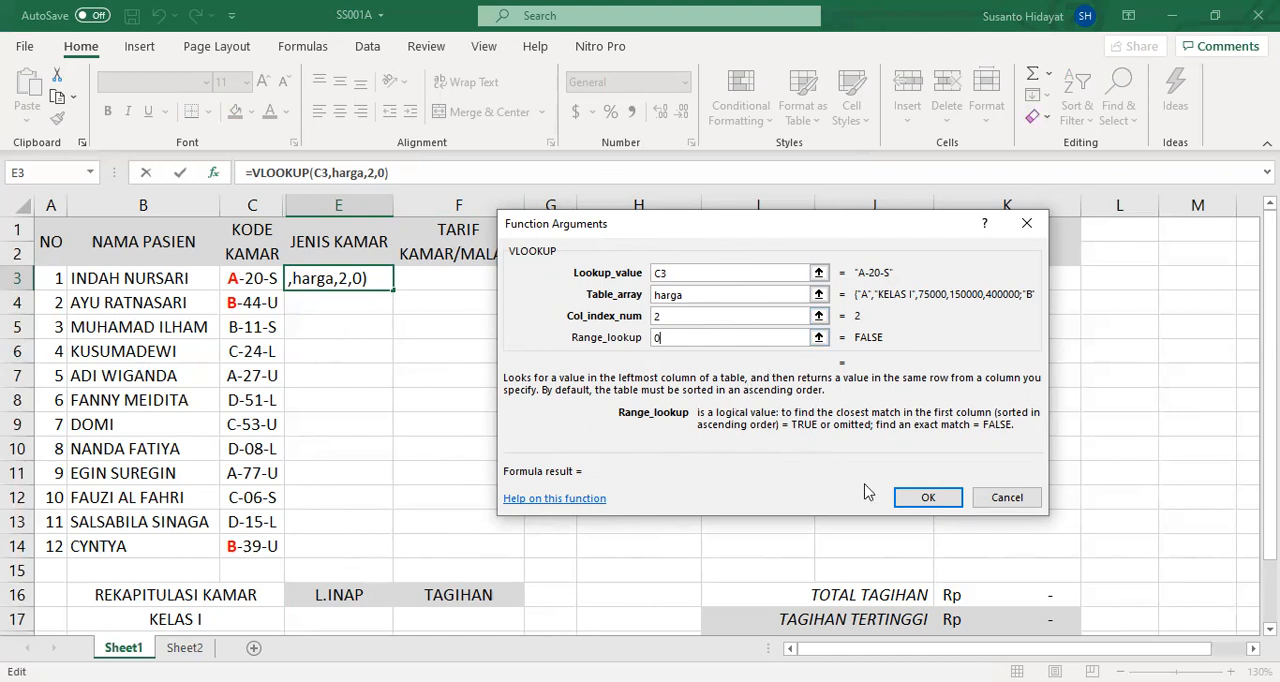
click(928, 499)
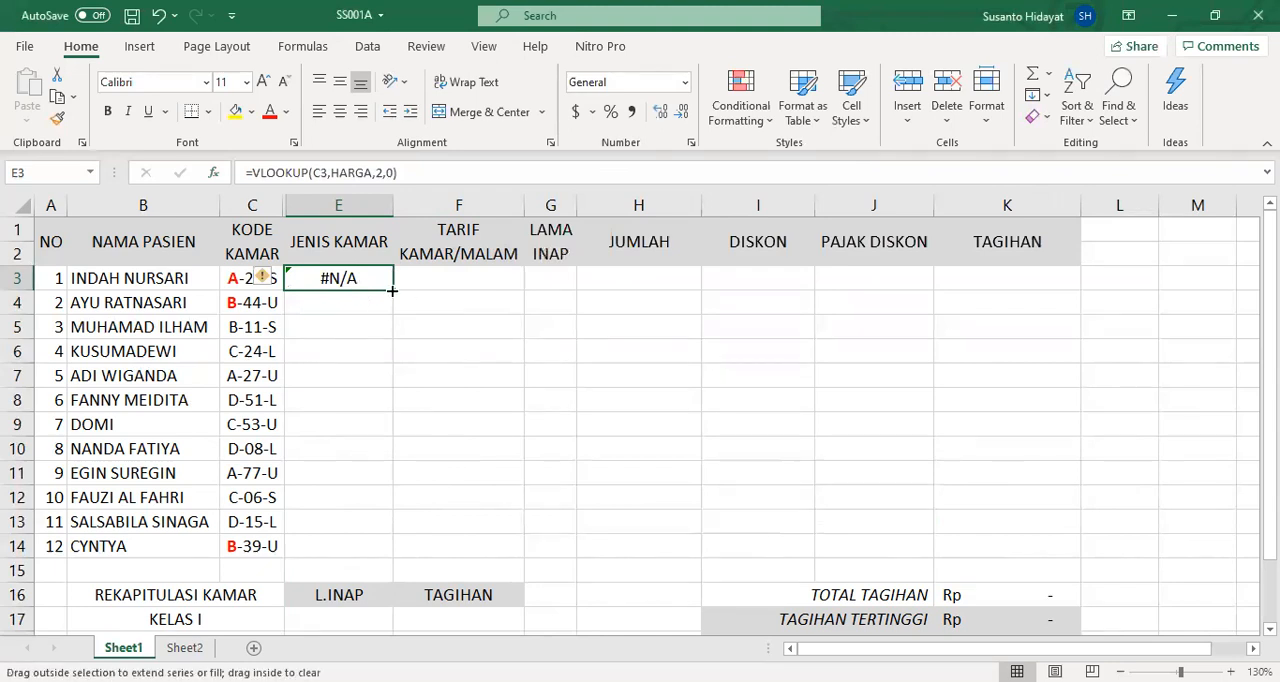
double_click(392, 290)
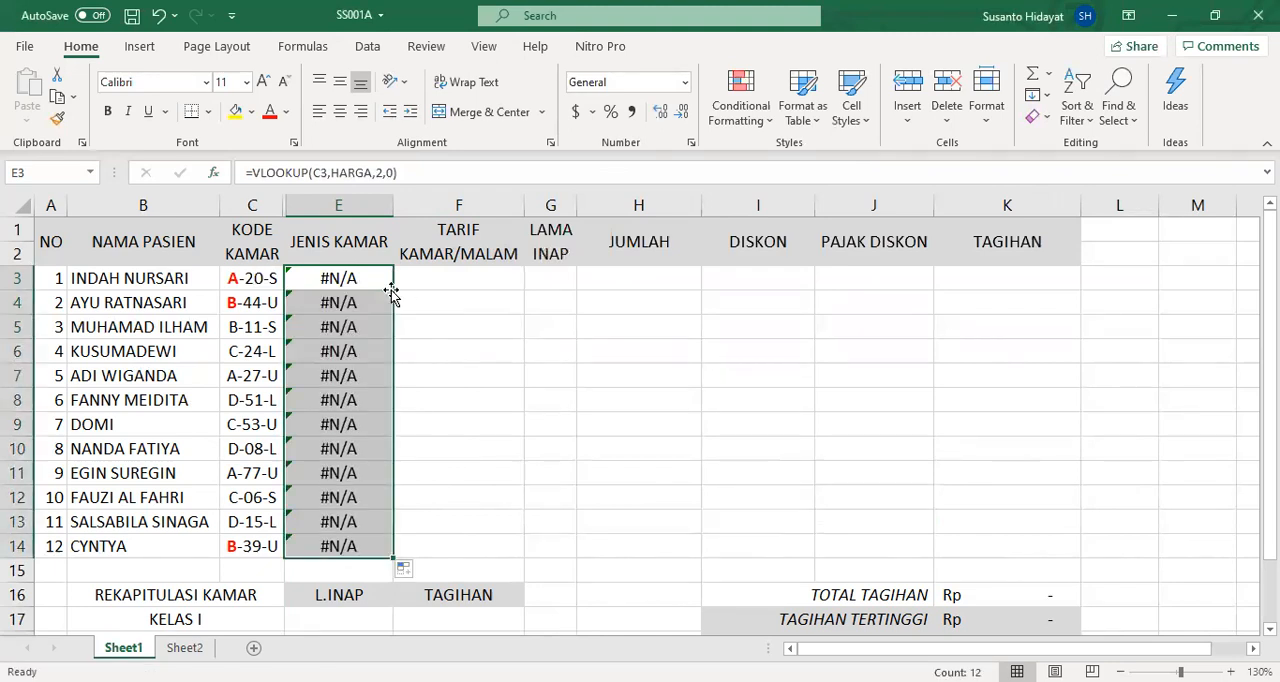
key(Delete)
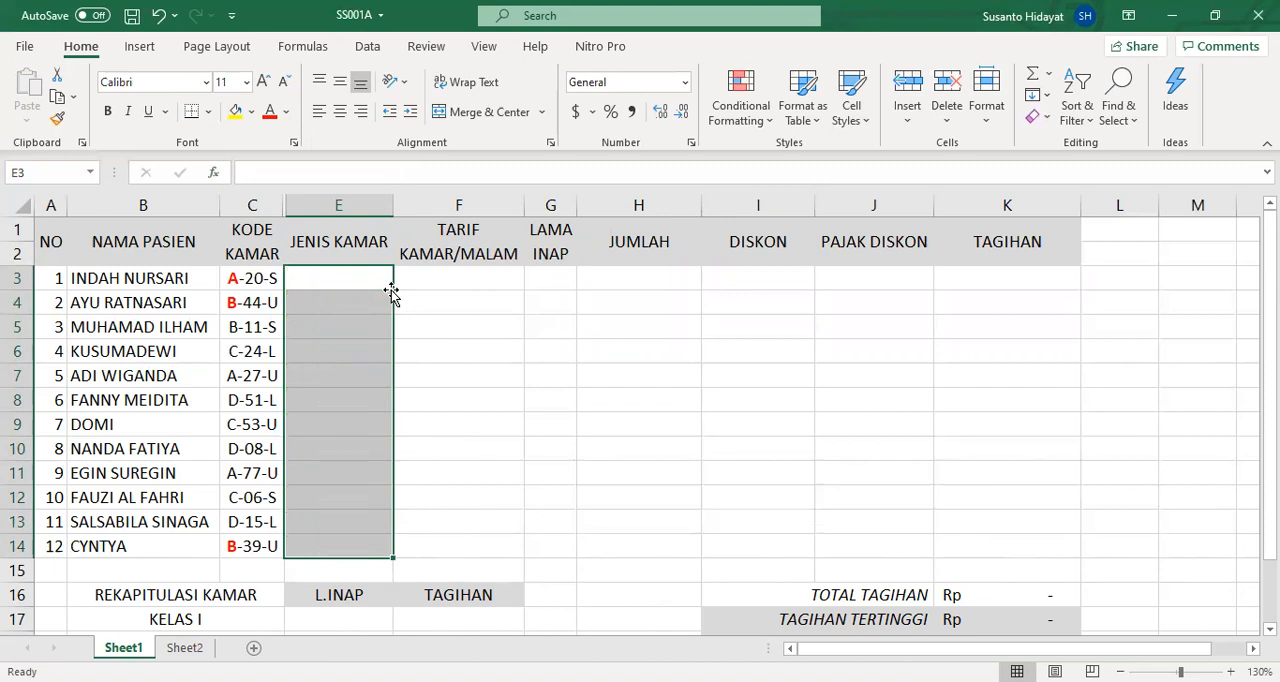
- Start a VLOOKUP in E3 with a nested LEFT function as its lookup value, extracting 1 character from C3
click(343, 282)
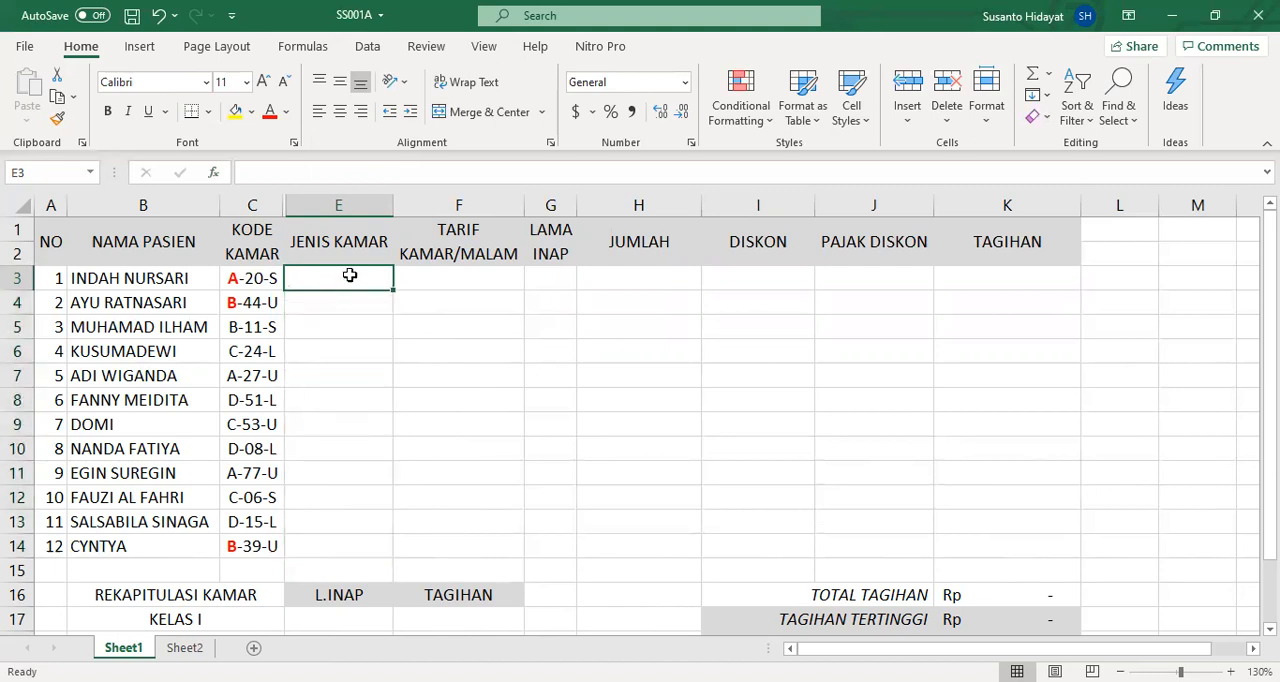
click(217, 174)
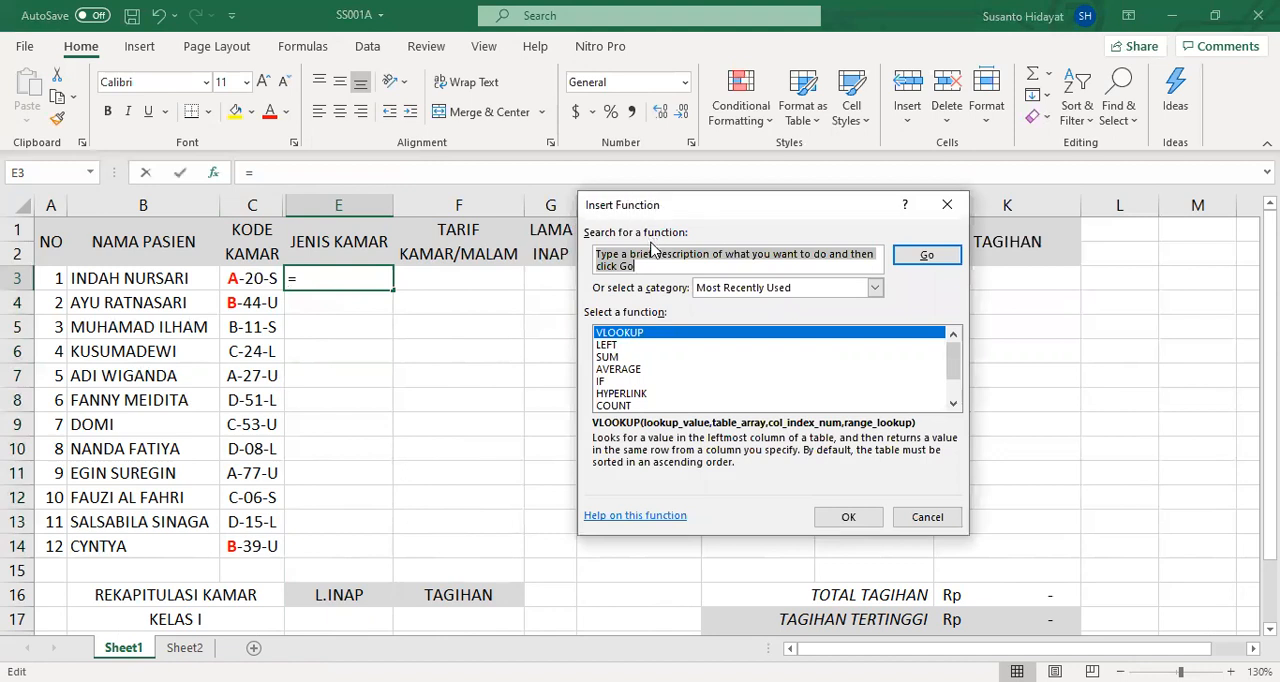
click(849, 519)
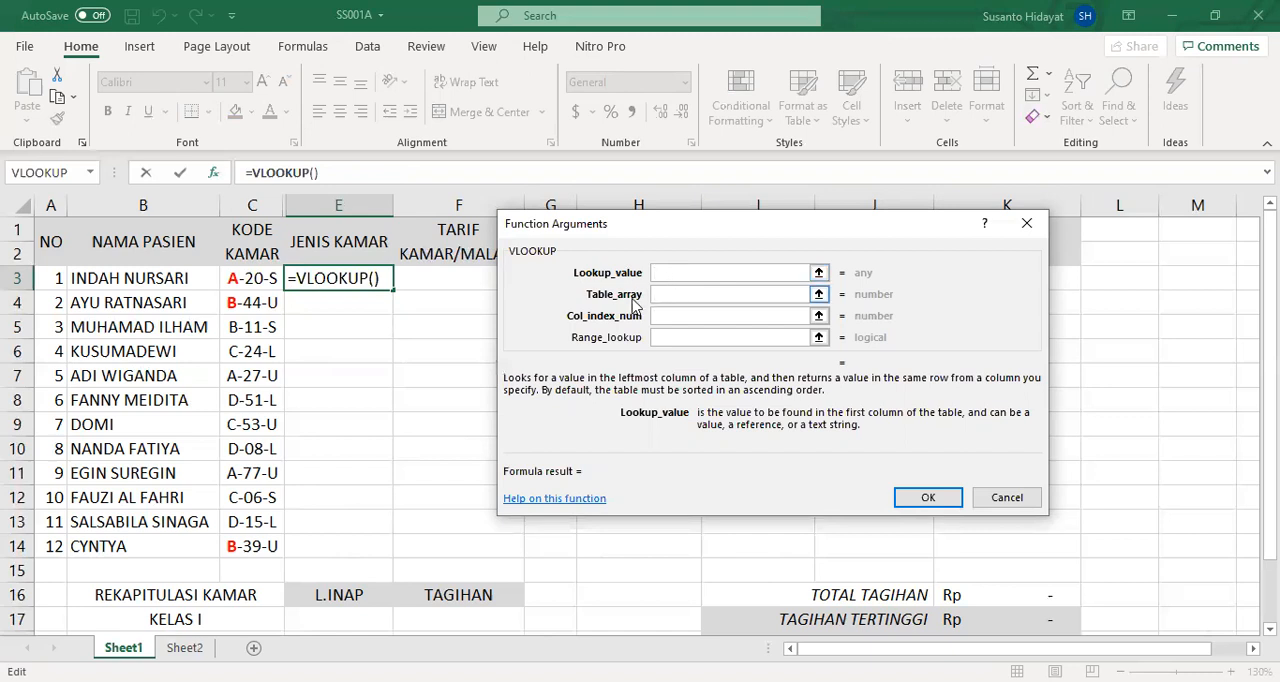
click(91, 173)
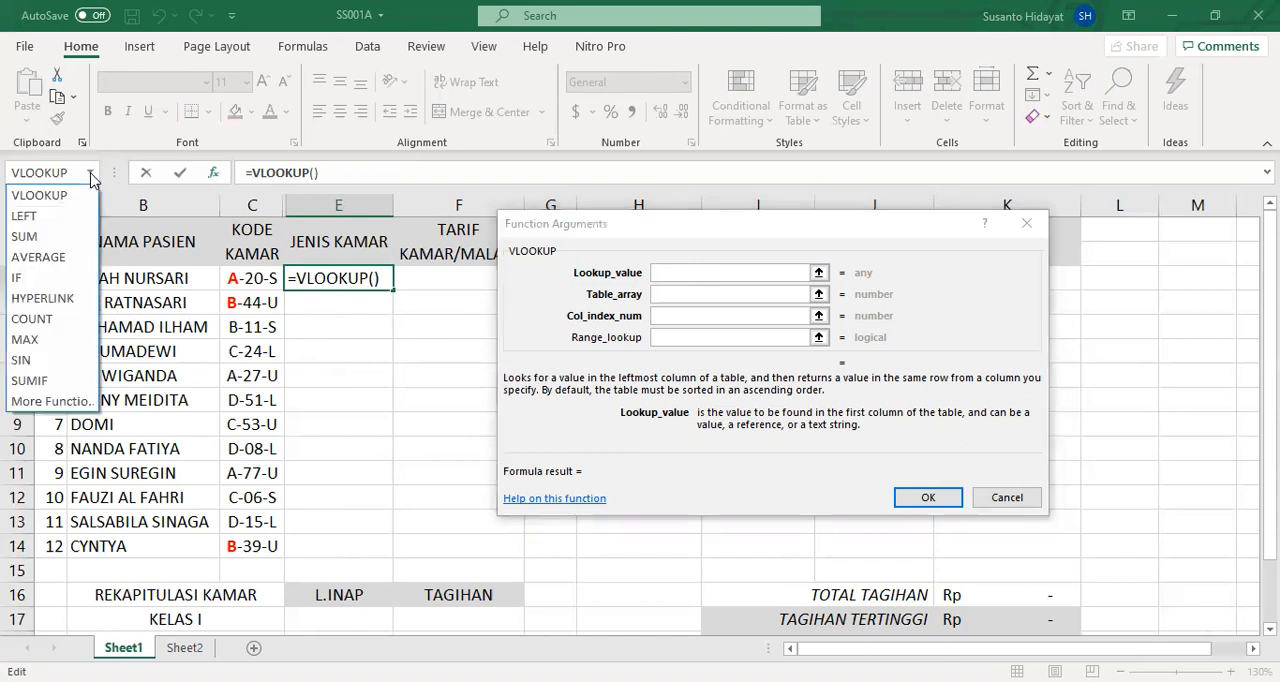
click(57, 222)
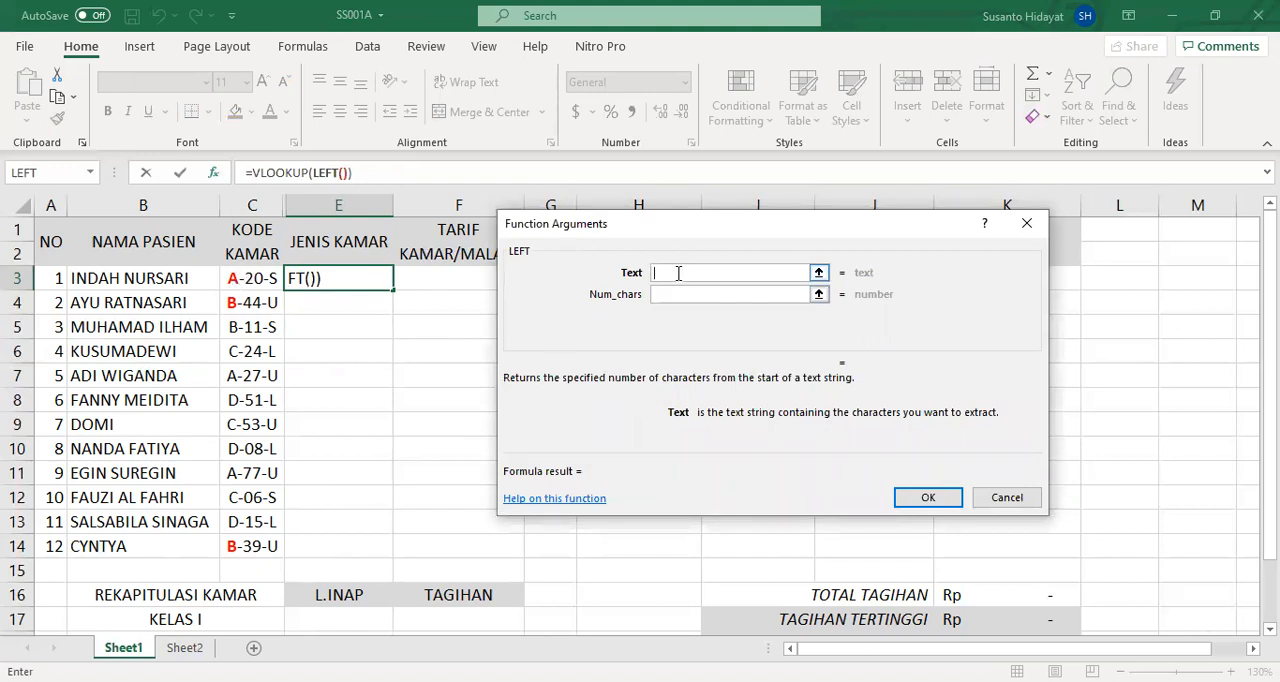
click(262, 278)
click(679, 293)
click(680, 291)
text(1)
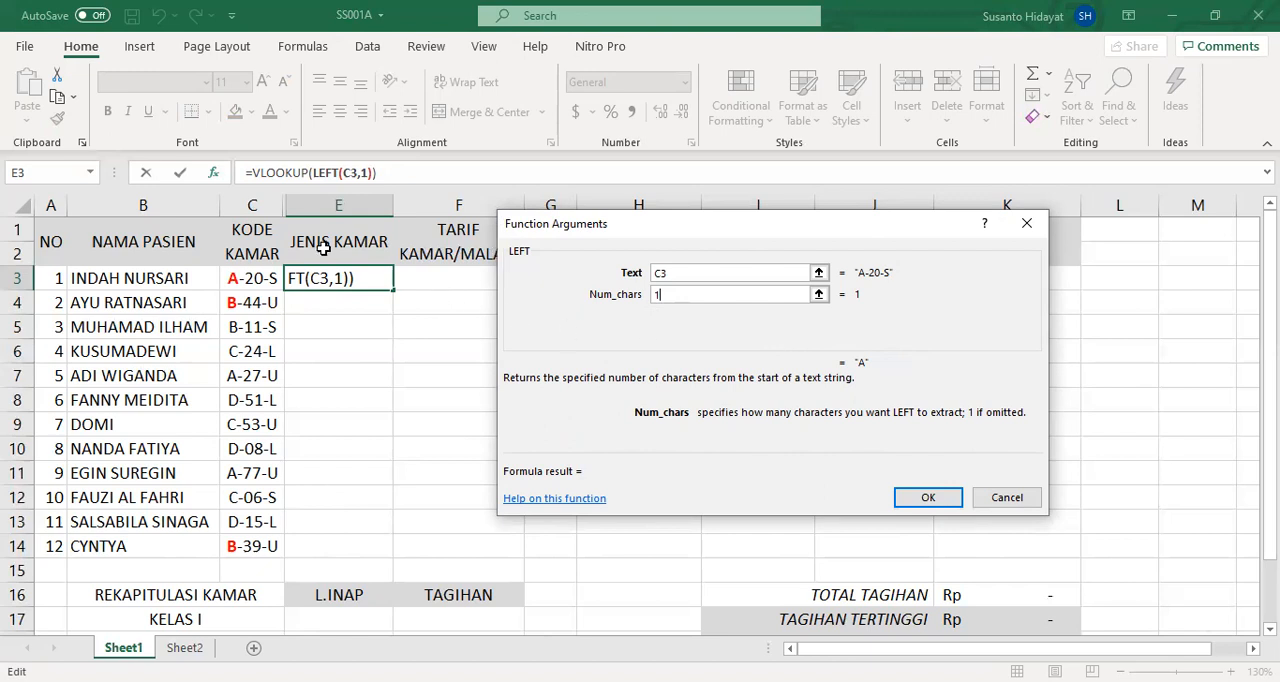
- Complete the outer VLOOKUP in E3 with table array harga, column index 2 and range lookup 0, and fill it down through E14
click(275, 174)
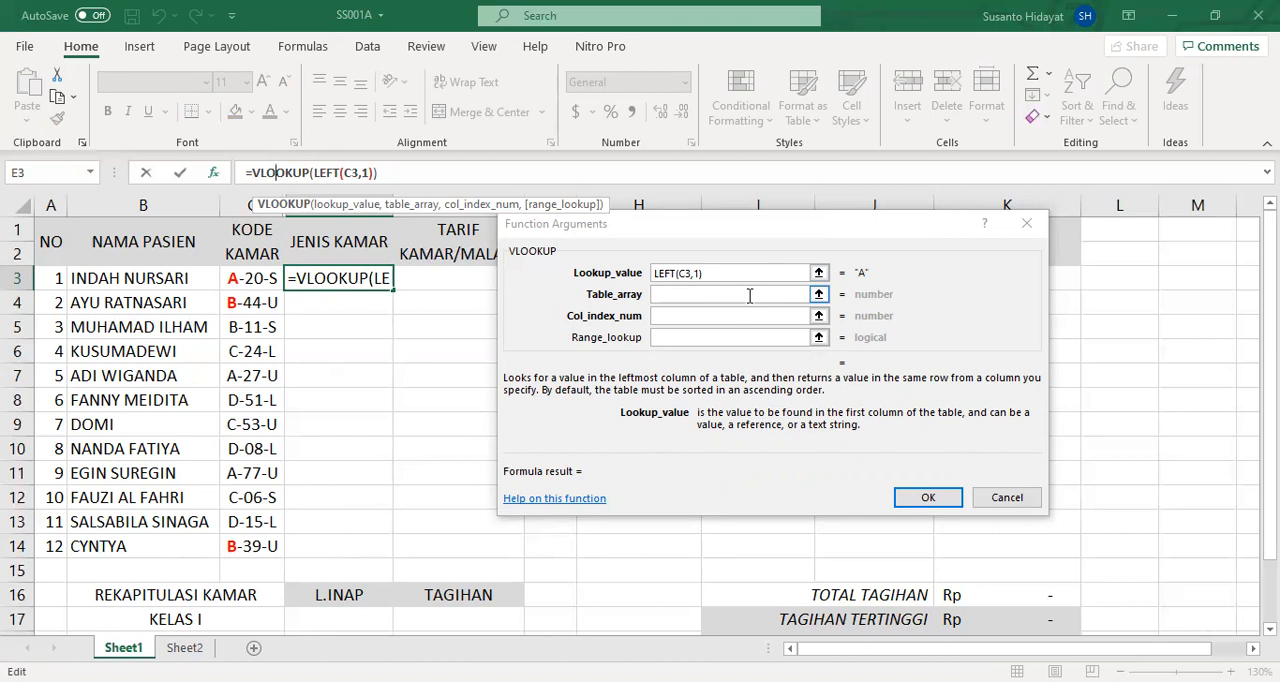
click(708, 295)
text(harga)
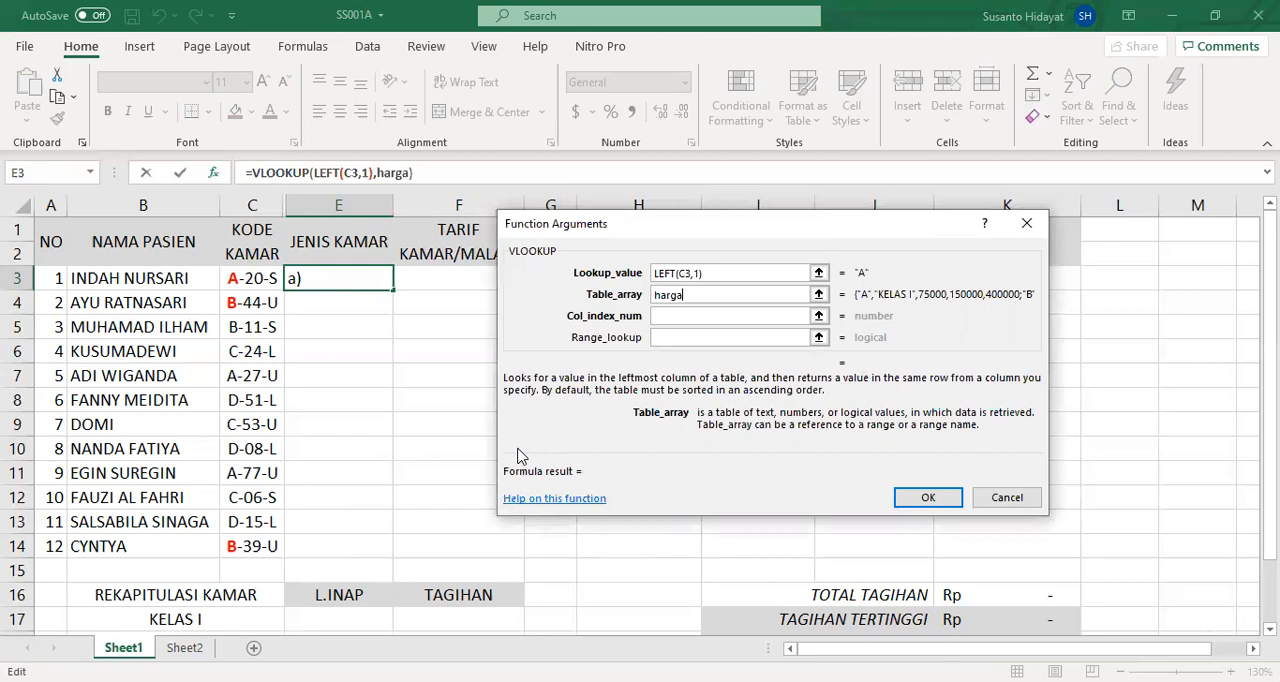
key(Tab)
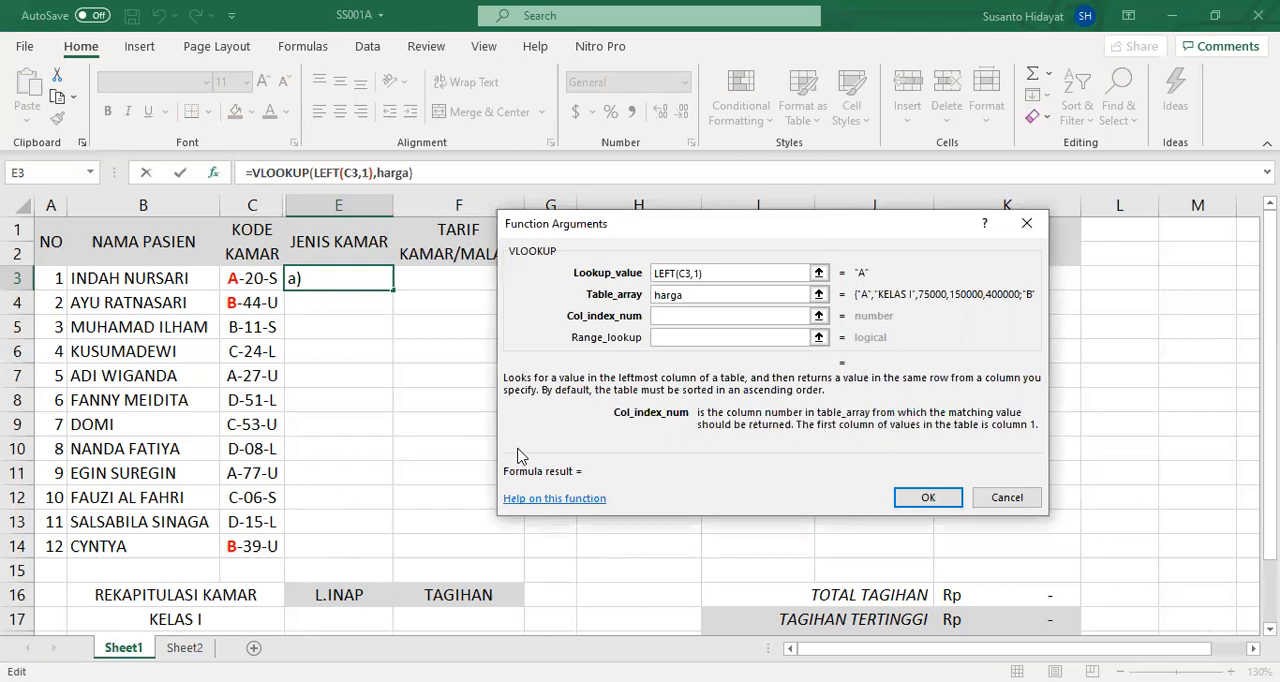
text(2)
key(Tab)
text(0)
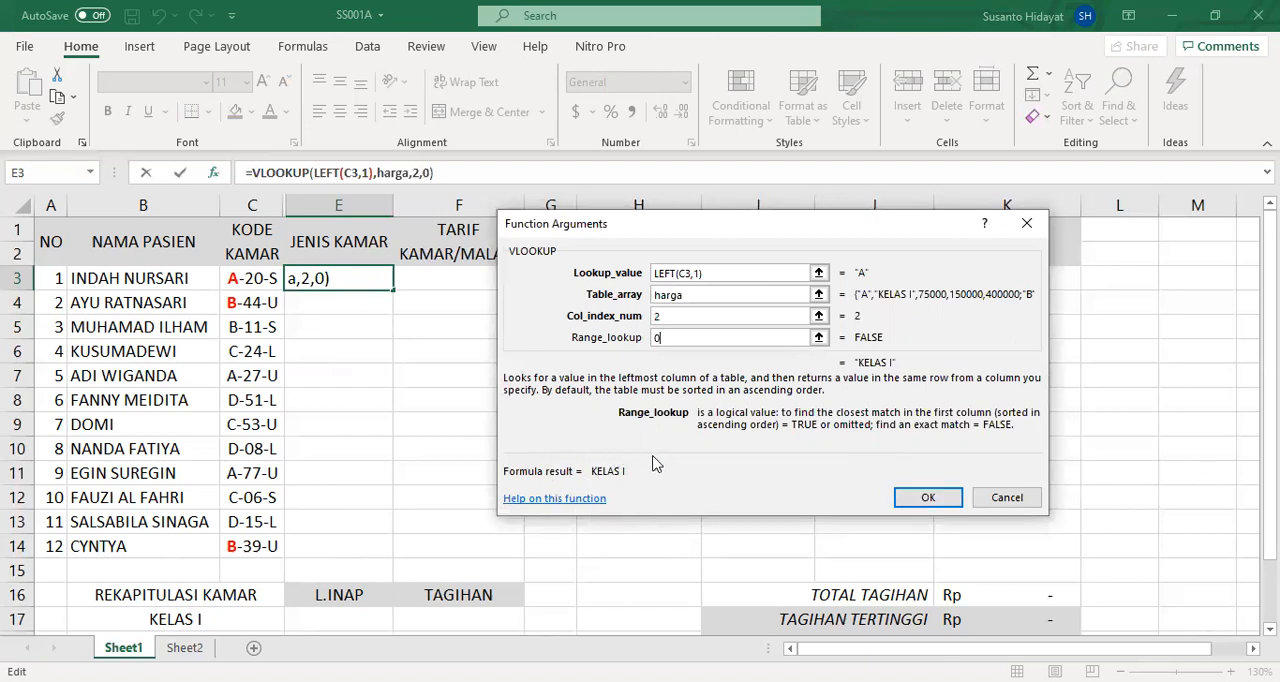
click(929, 498)
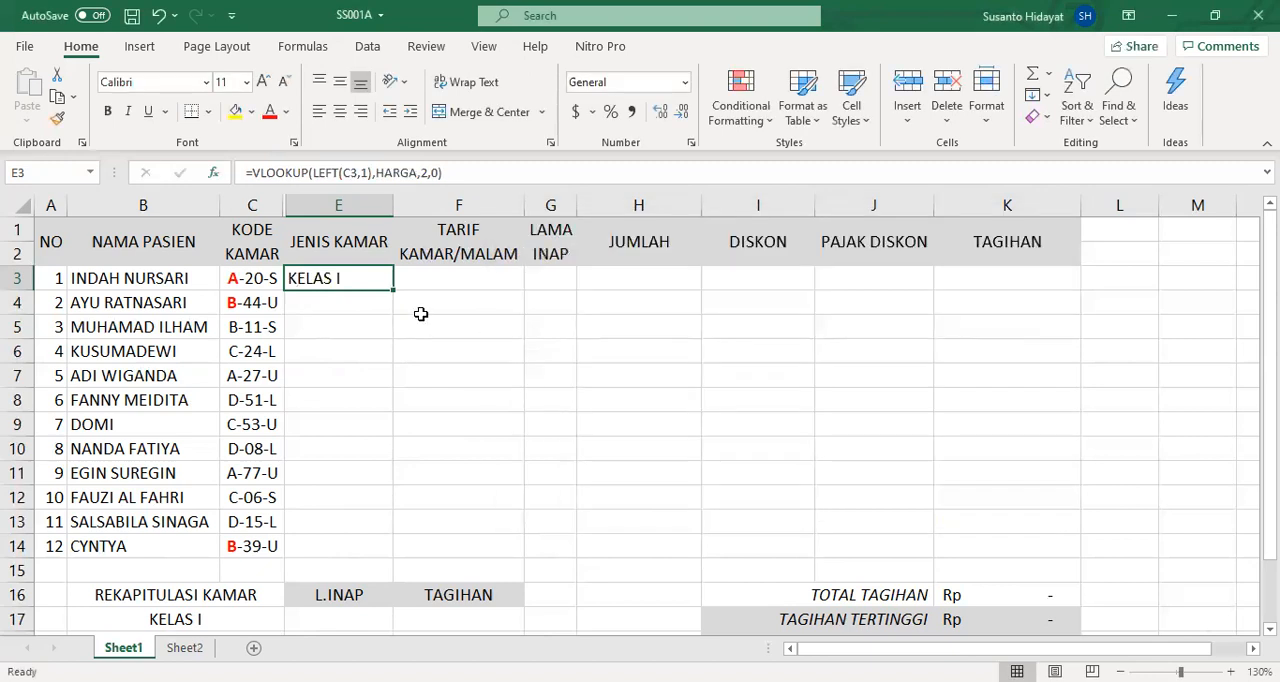
double_click(394, 292)
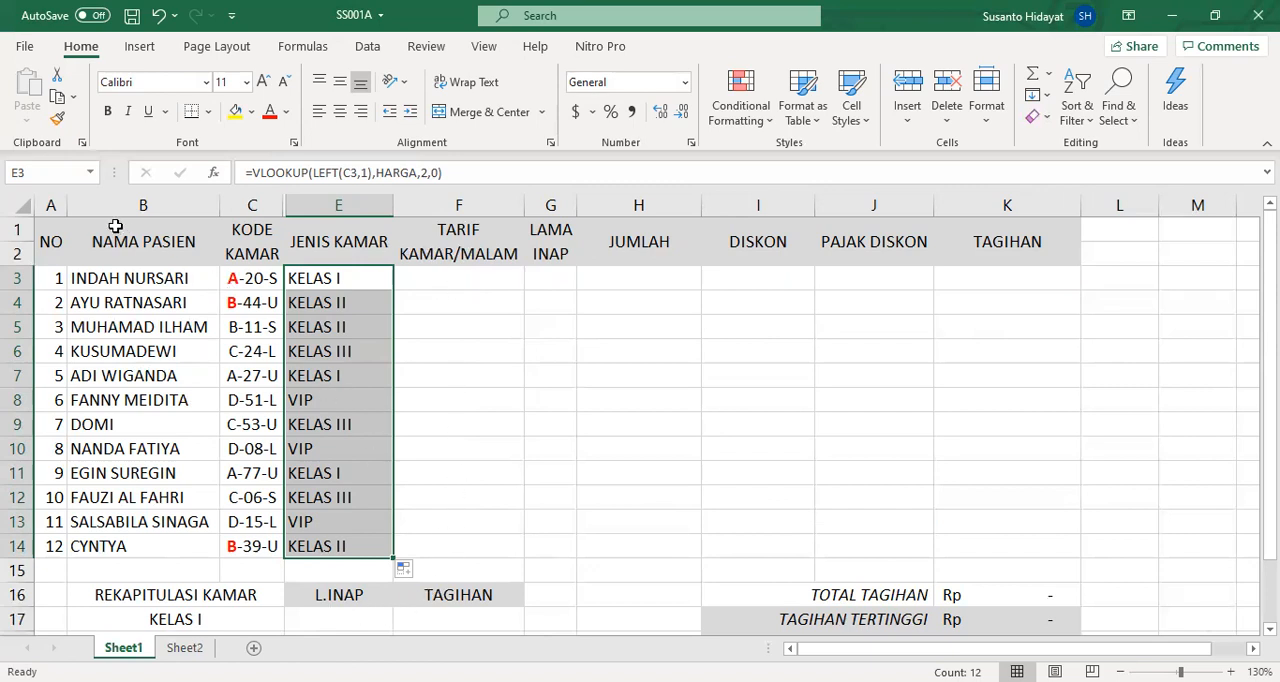
- Go to the named range HARGA to examine the room price table
click(91, 174)
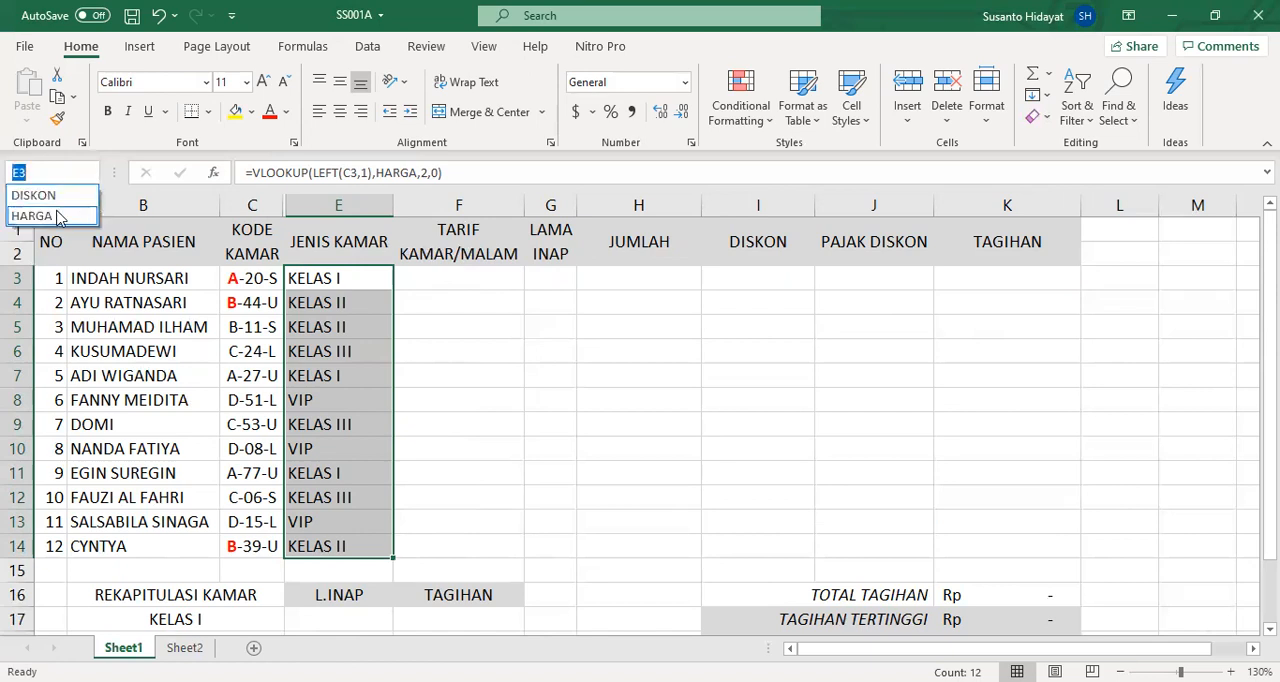
click(33, 216)
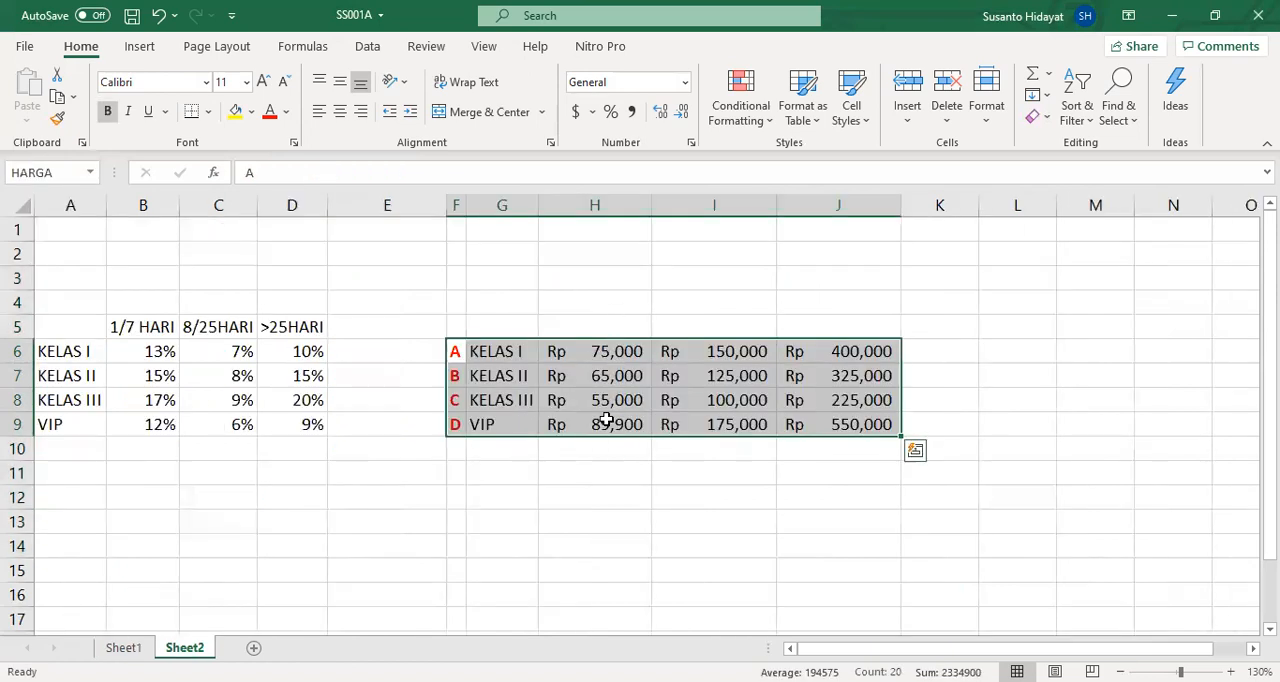